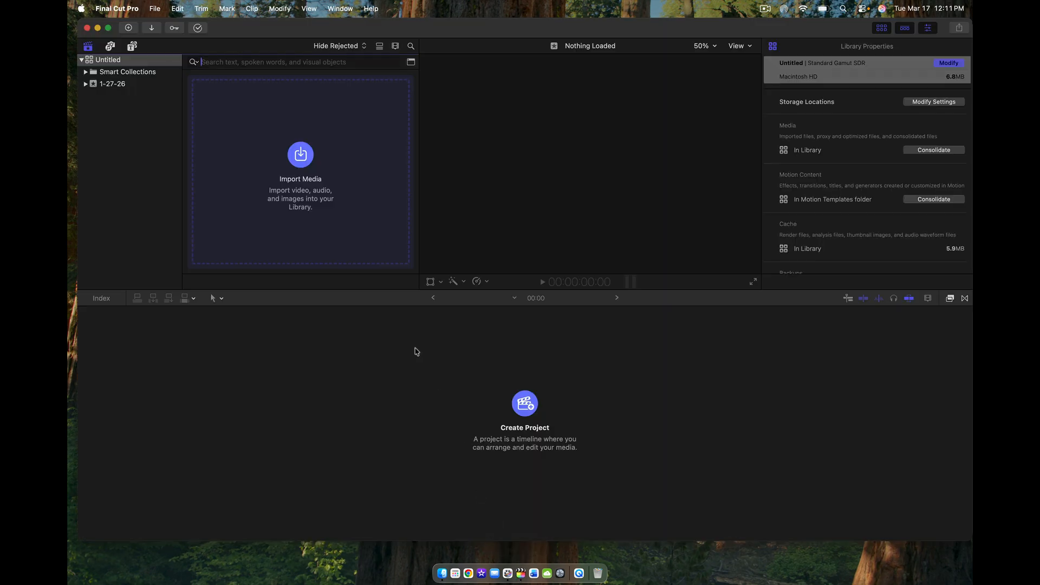
Create a new project named fcp1 in the 1-27-26 event
{"action": "left_click", "coordinate": [156, 8]}
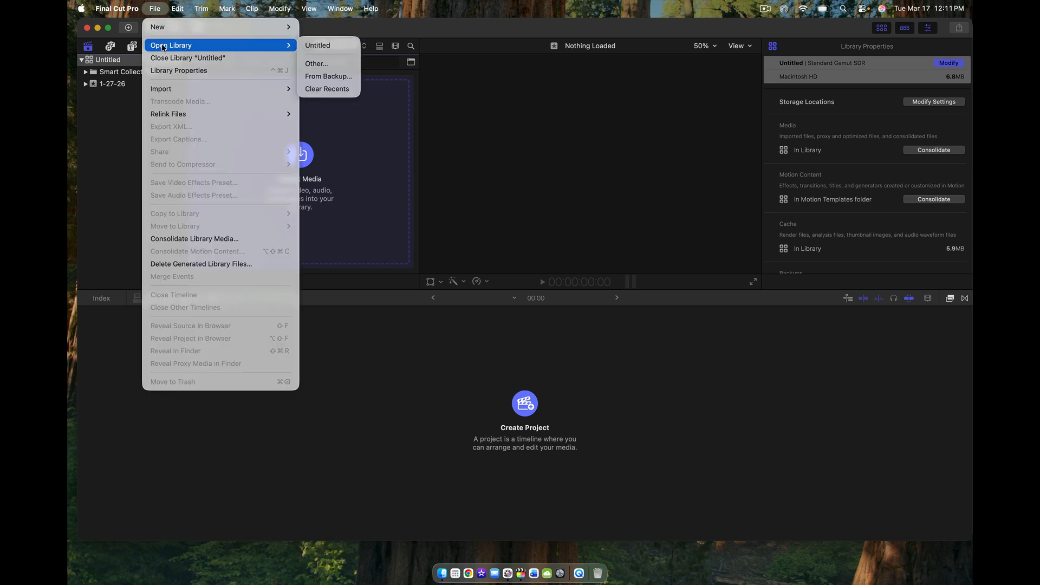
{"action": "mouse_move", "coordinate": [164, 27]}
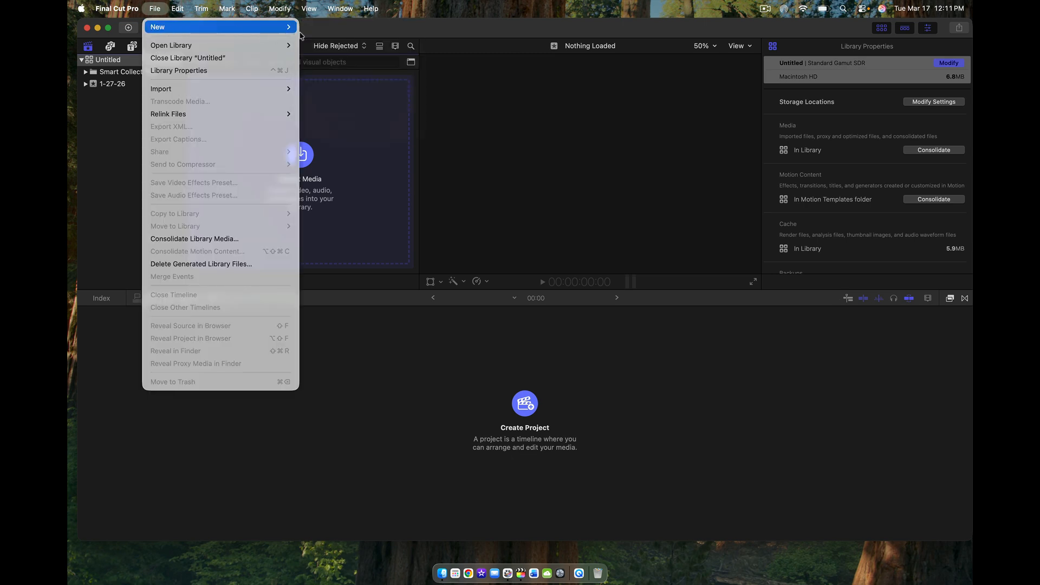
{"action": "left_click", "coordinate": [310, 31]}
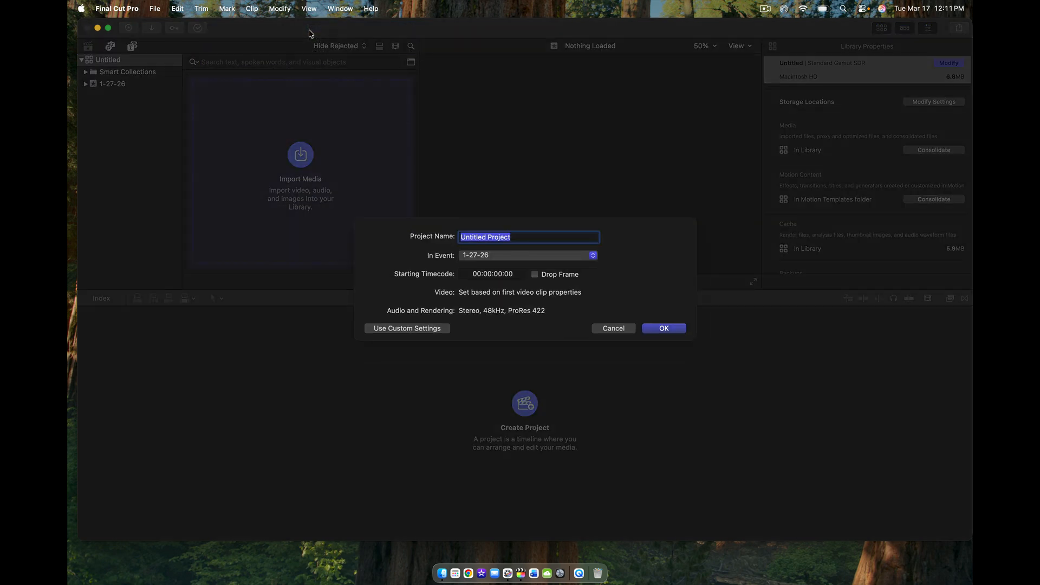
{"action": "type", "text": "fcp1"}
{"action": "left_click", "coordinate": [662, 328]}
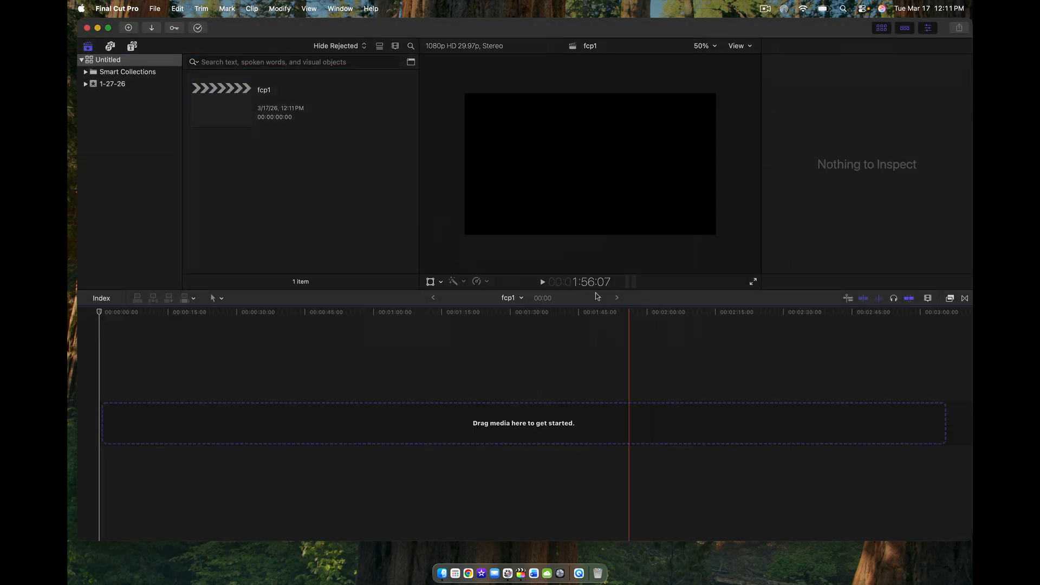
Import the seagull facts video and both Seagulls by the Pacific Ocean files from the Desktop into the 1-27-26 event
{"action": "left_click", "coordinate": [228, 109]}
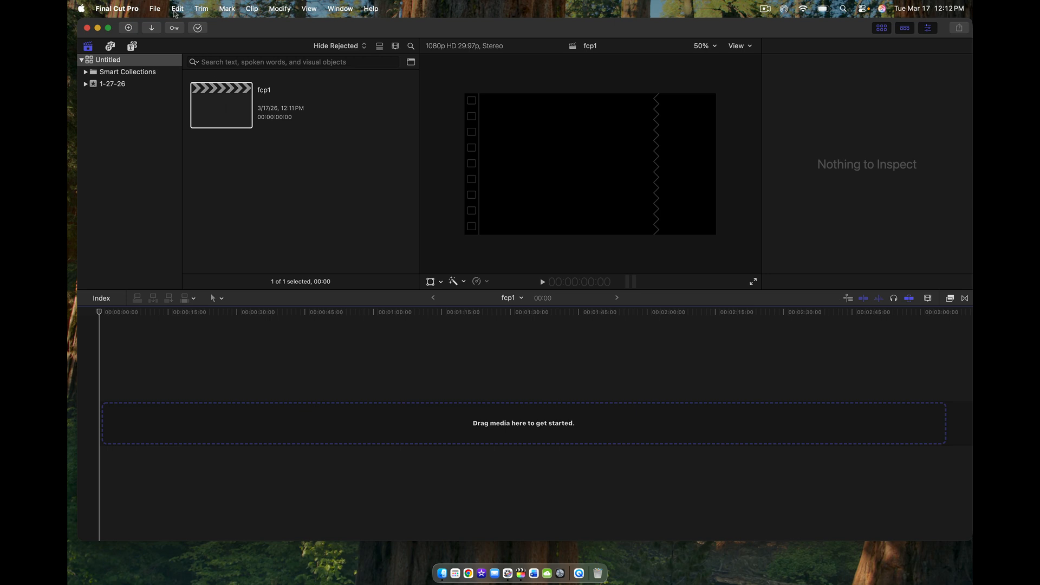
{"action": "left_click", "coordinate": [155, 8]}
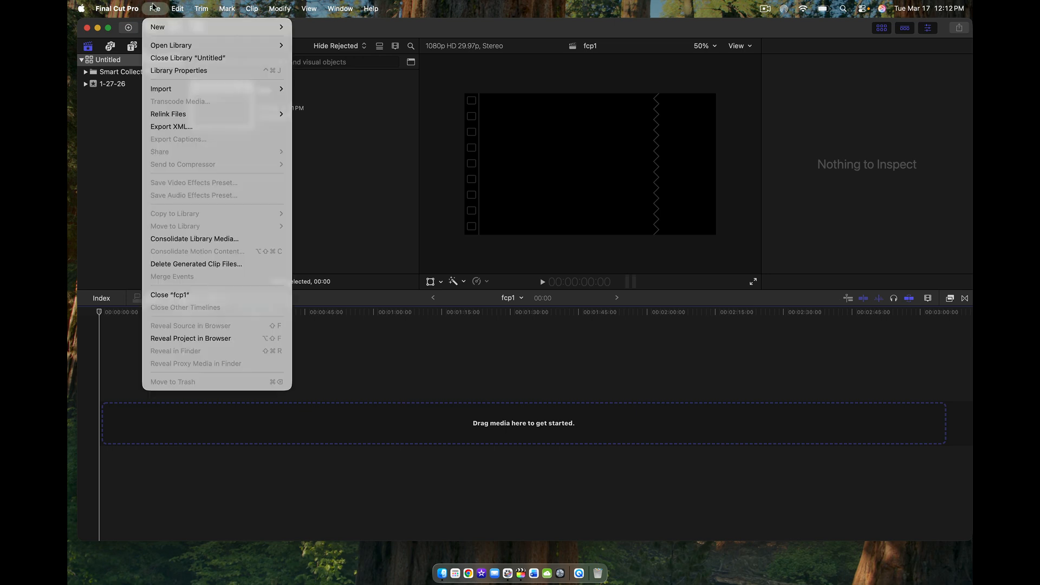
{"action": "mouse_move", "coordinate": [160, 88]}
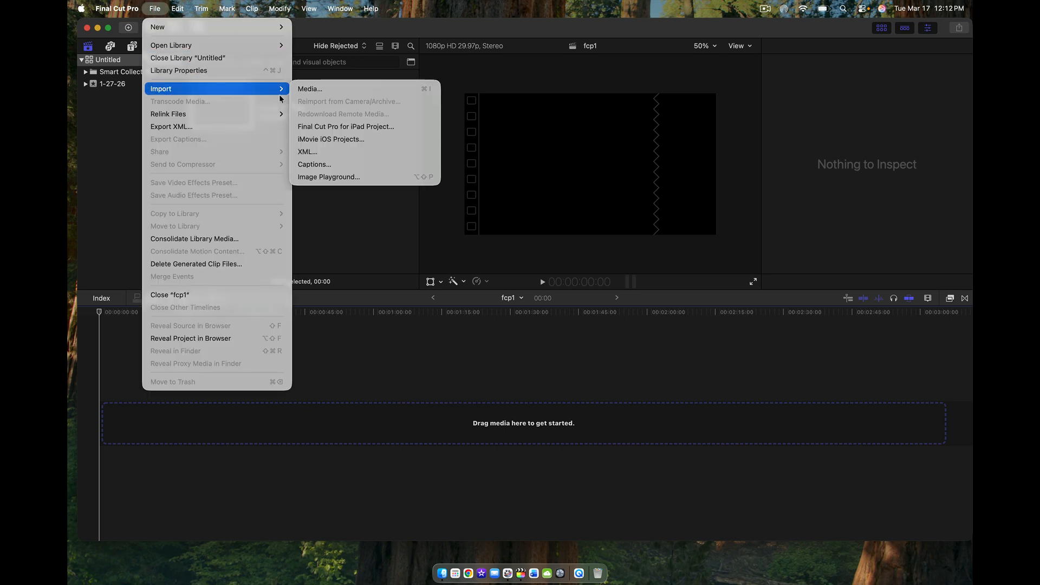
{"action": "left_click", "coordinate": [301, 93]}
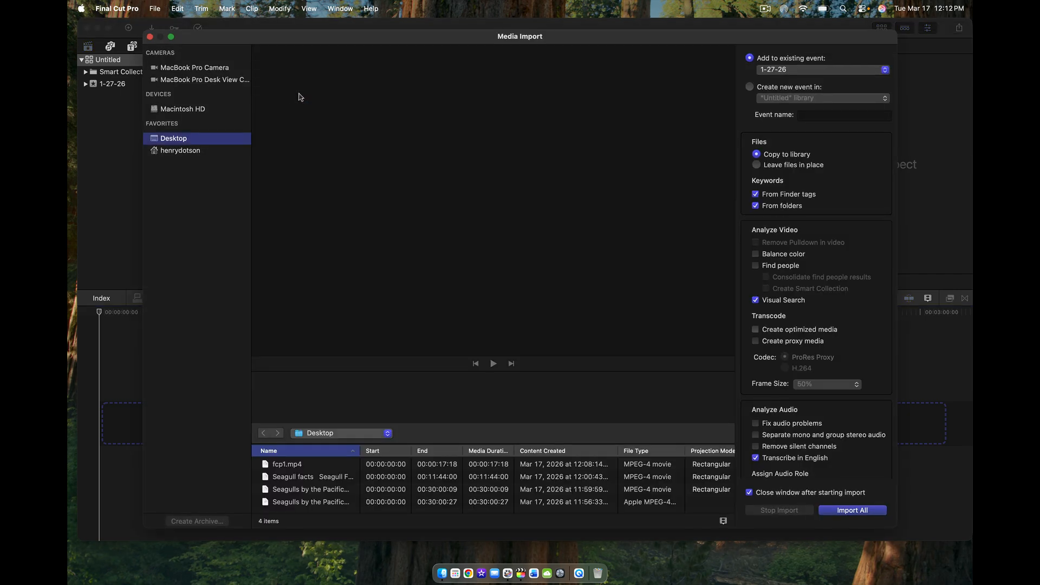
{"action": "left_click", "coordinate": [292, 477]}
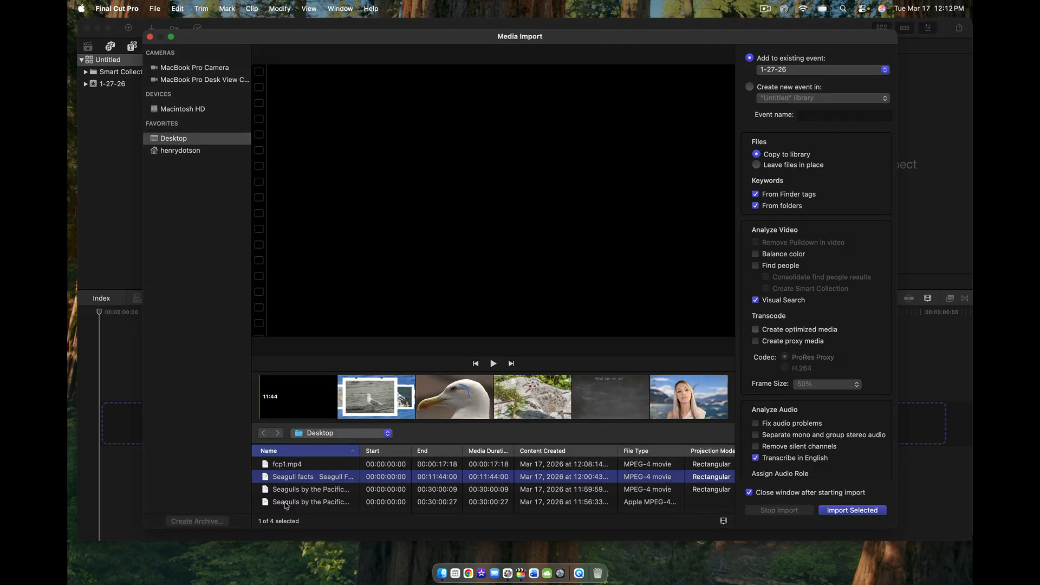
{"action": "left_click", "coordinate": [287, 503], "text": "shift"}
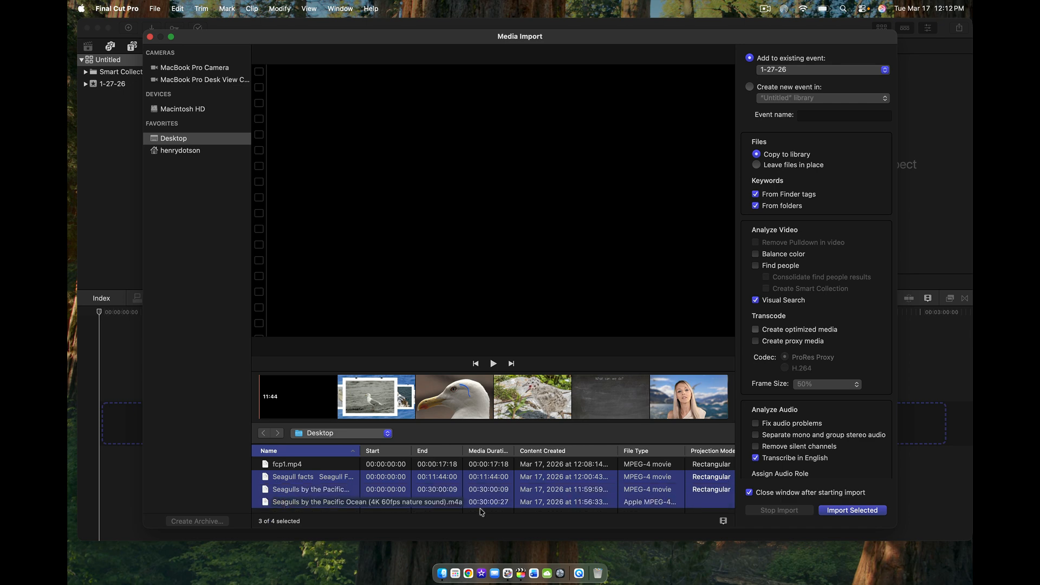
{"action": "left_click", "coordinate": [851, 510]}
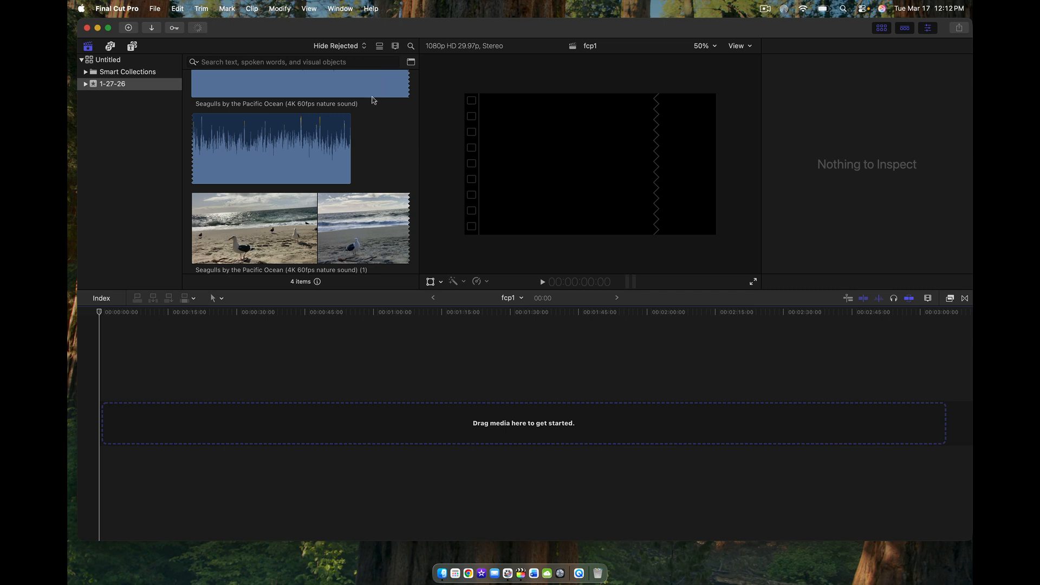
Reduce the clip height in the browser and set the filmstrip duration per thumbnail to 10m
{"action": "scroll", "coordinate": [373, 101], "scroll_direction": "up", "scroll_amount": 5}
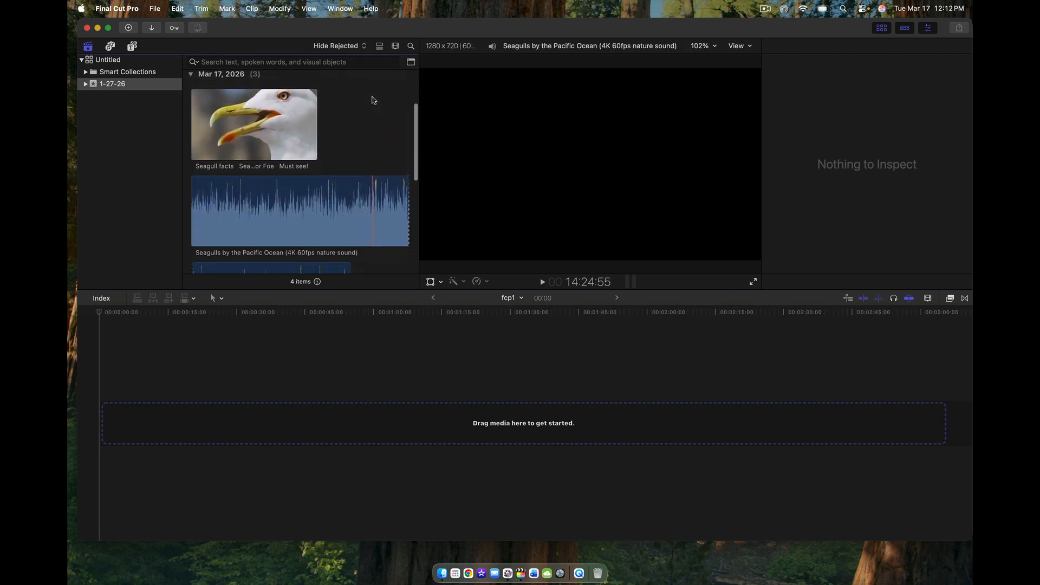
{"action": "scroll", "coordinate": [373, 101], "scroll_direction": "down", "scroll_amount": 1}
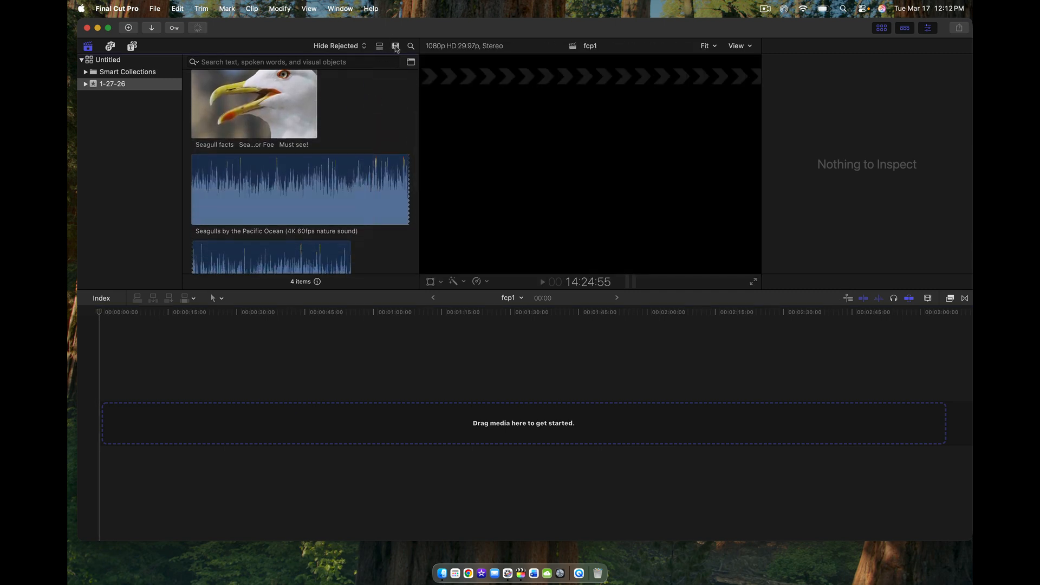
{"action": "left_click", "coordinate": [396, 46]}
{"action": "left_click_drag", "start_coordinate": [368, 73], "coordinate": [349, 75]}
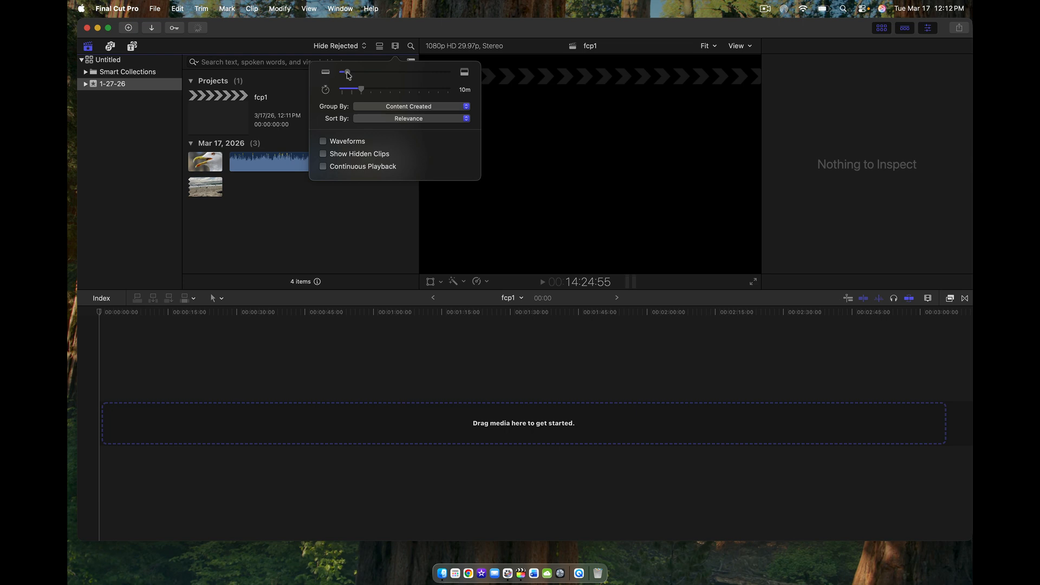
{"action": "left_click_drag", "start_coordinate": [363, 92], "coordinate": [357, 93]}
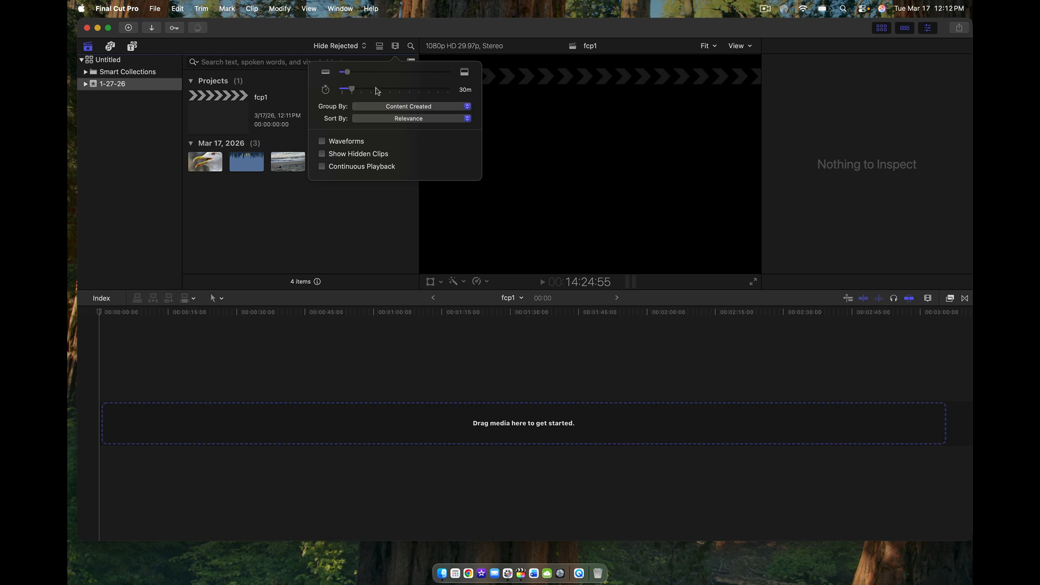
{"action": "left_click", "coordinate": [378, 91]}
{"action": "left_click", "coordinate": [374, 73]}
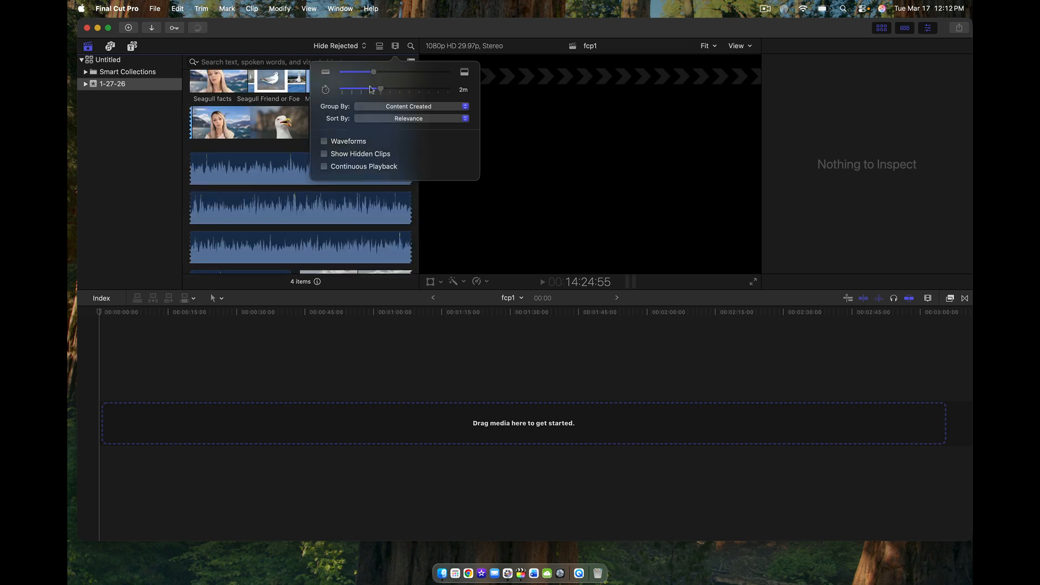
{"action": "left_click_drag", "start_coordinate": [370, 90], "coordinate": [365, 88]}
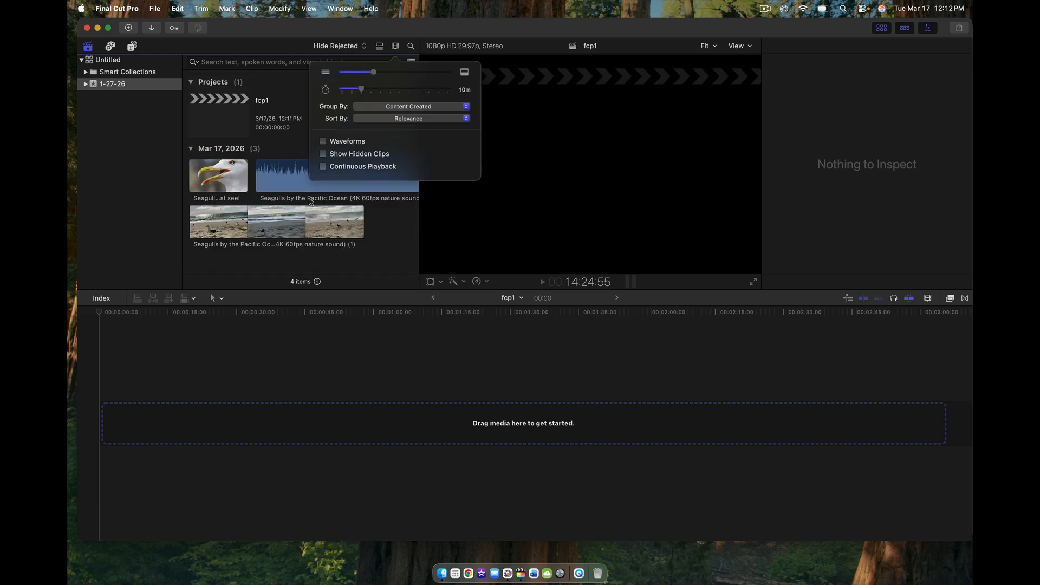
Play the seagull facts clip and mark the landfill shot as a range from 36:14 to 41:22
{"action": "left_click", "coordinate": [192, 173]}
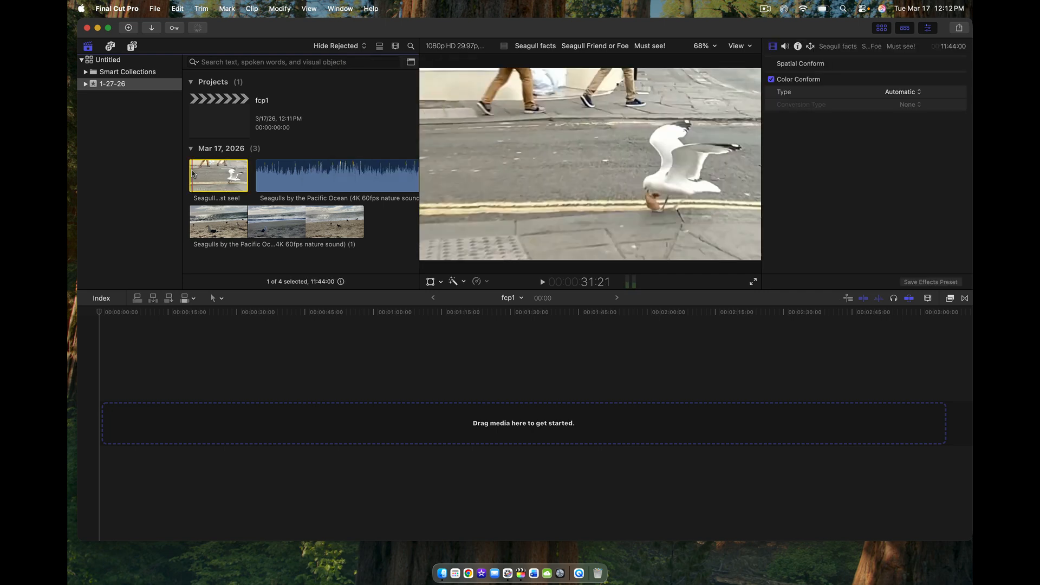
{"action": "key", "text": "space"}
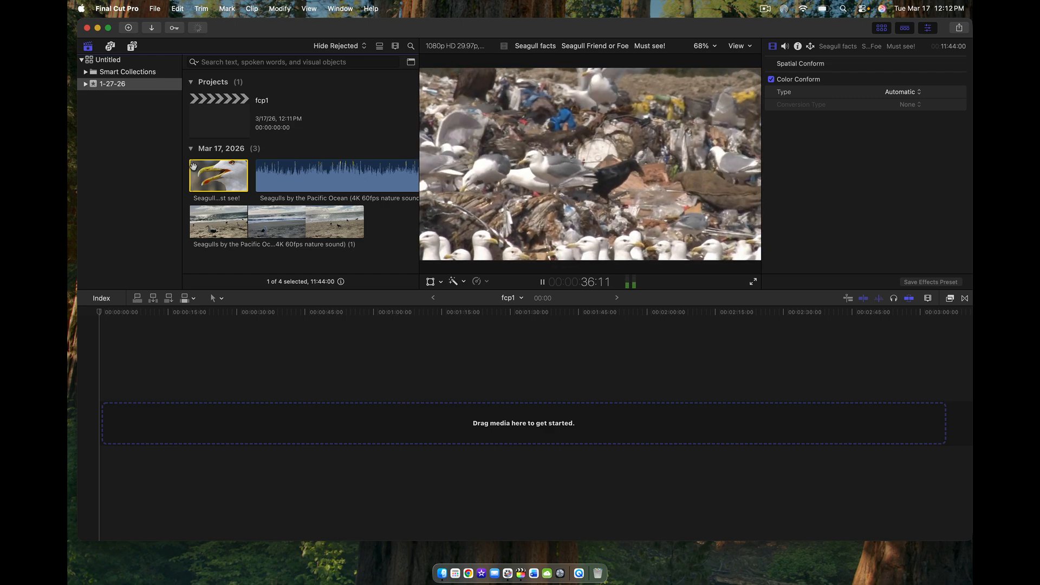
{"action": "key", "text": "space"}
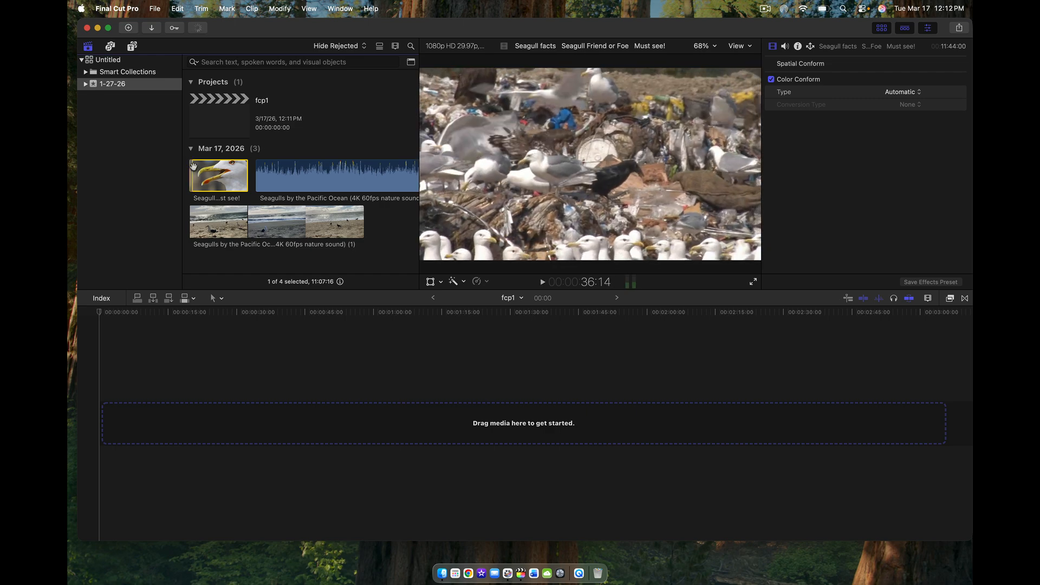
{"action": "key", "text": "space"}
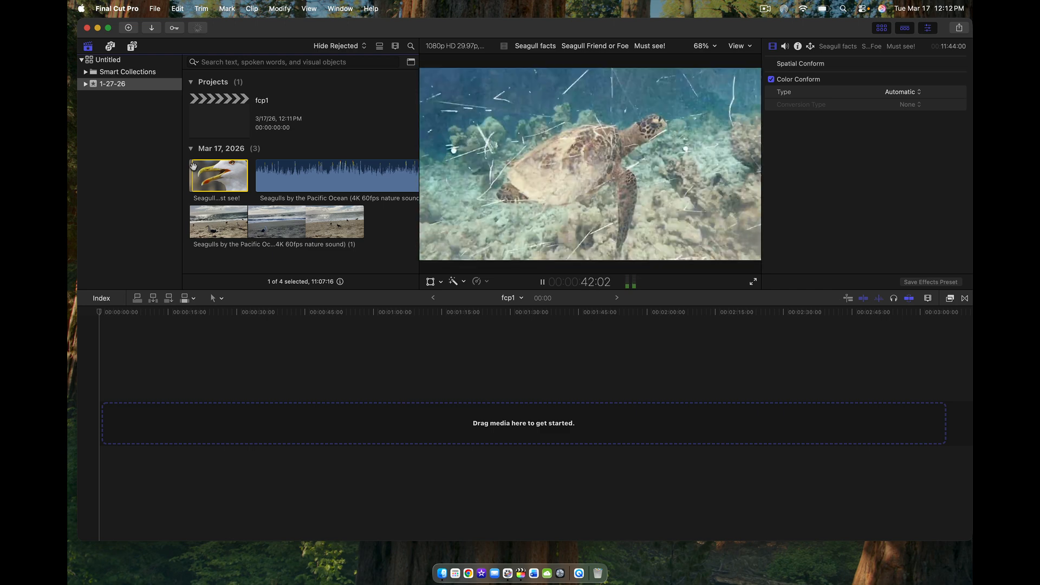
{"action": "key", "text": "Left"}
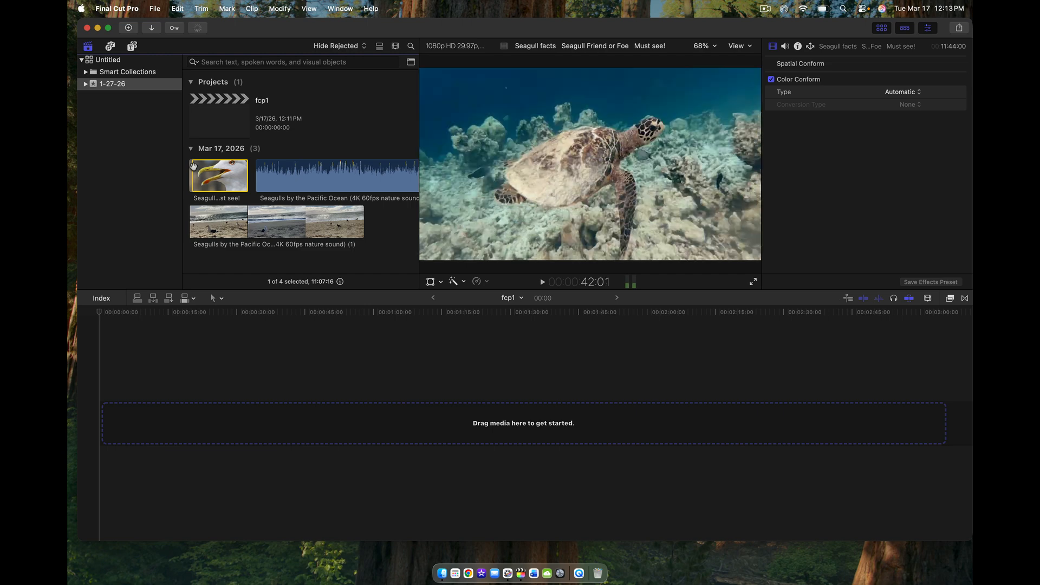
{"action": "key", "text": "Left"}
{"action": "key", "text": "Left"}
{"action": "key", "text": "Left"}
{"action": "key", "text": "Left"}
{"action": "key", "text": "Left"}
{"action": "key", "text": "Left"}
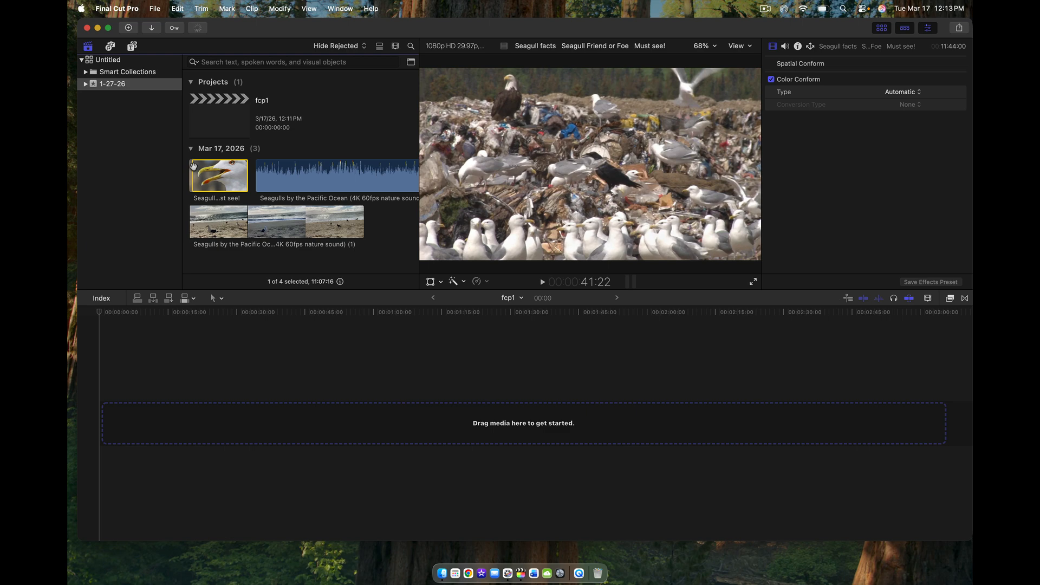
{"action": "key", "text": "o"}
Place the seagull facts clip at the start of the empty timeline and trim its end to a duration of 5:01
{"action": "left_click", "coordinate": [193, 166]}
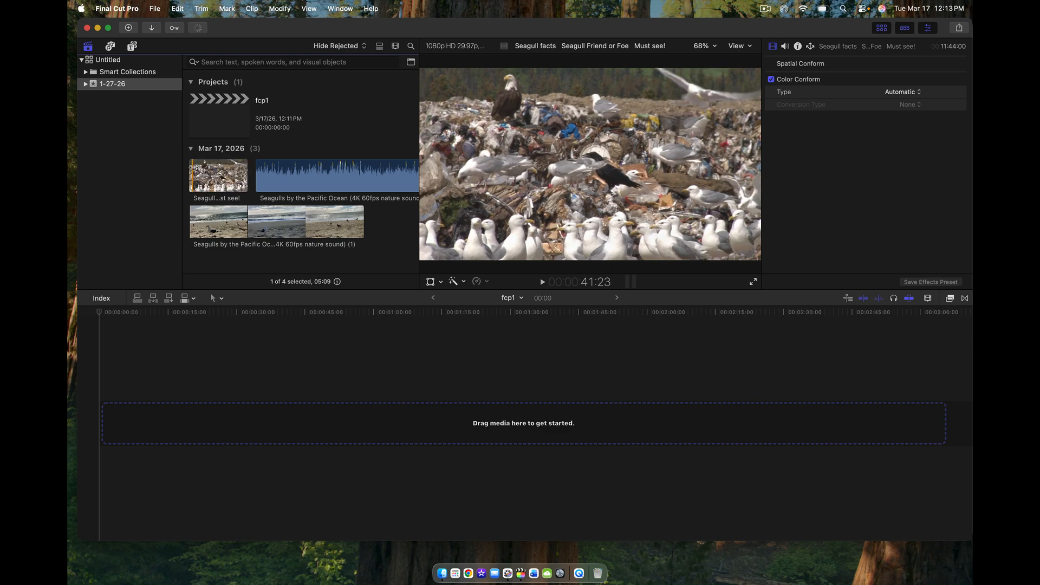
{"action": "left_click_drag", "start_coordinate": [196, 167], "coordinate": [108, 423]}
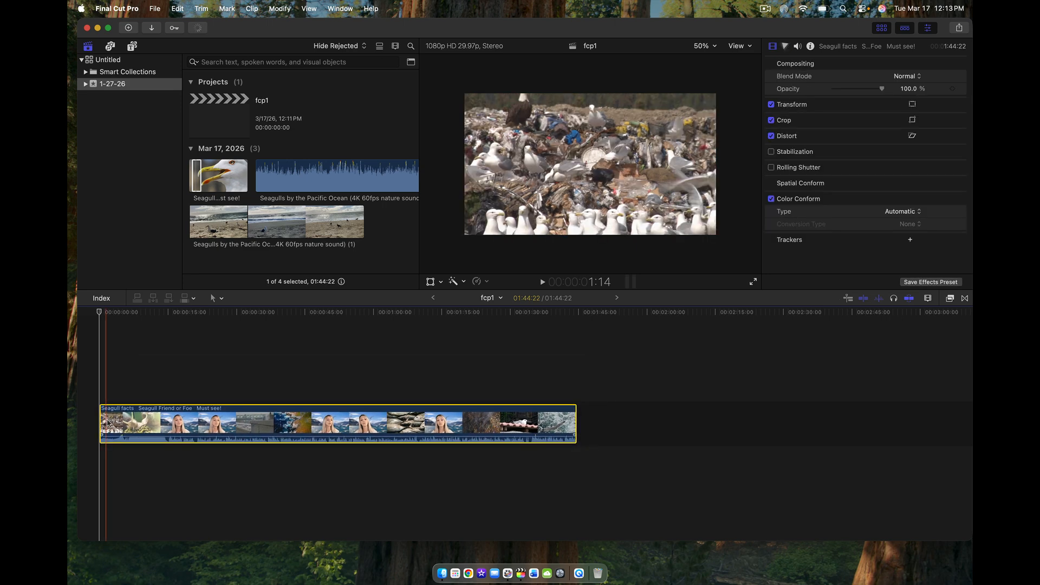
{"action": "left_click_drag", "start_coordinate": [577, 411], "coordinate": [124, 434]}
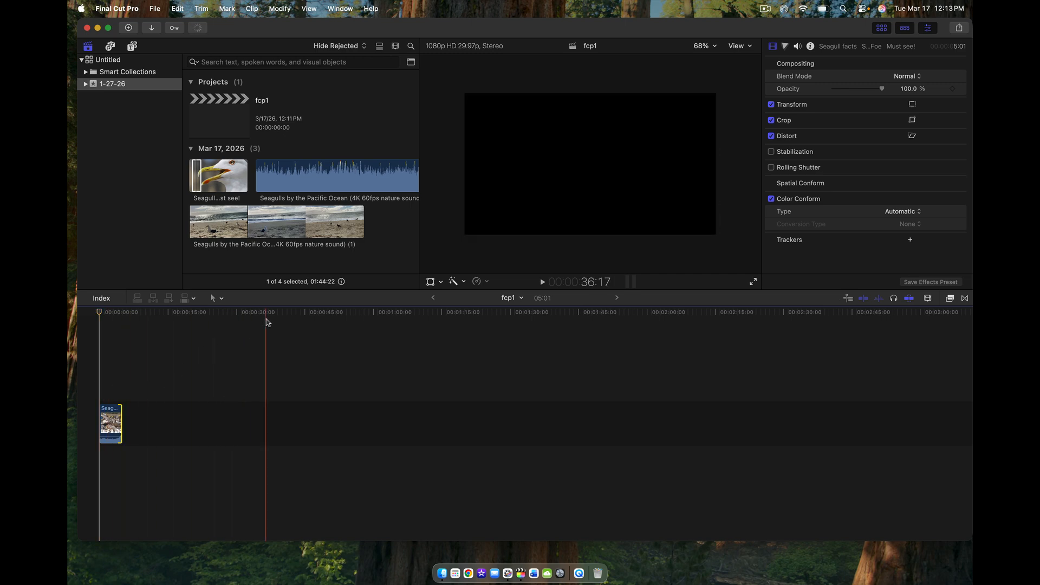
Play the Seagulls by the Pacific Ocean video and mark a range from 3:09:05 to 3:15:18
{"action": "left_click", "coordinate": [207, 230]}
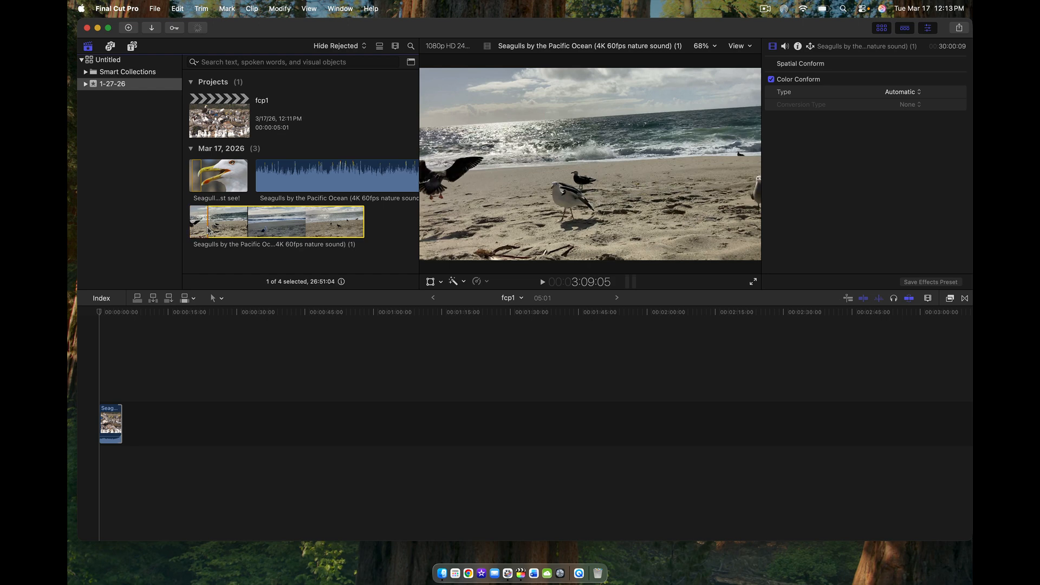
{"action": "key", "text": "space"}
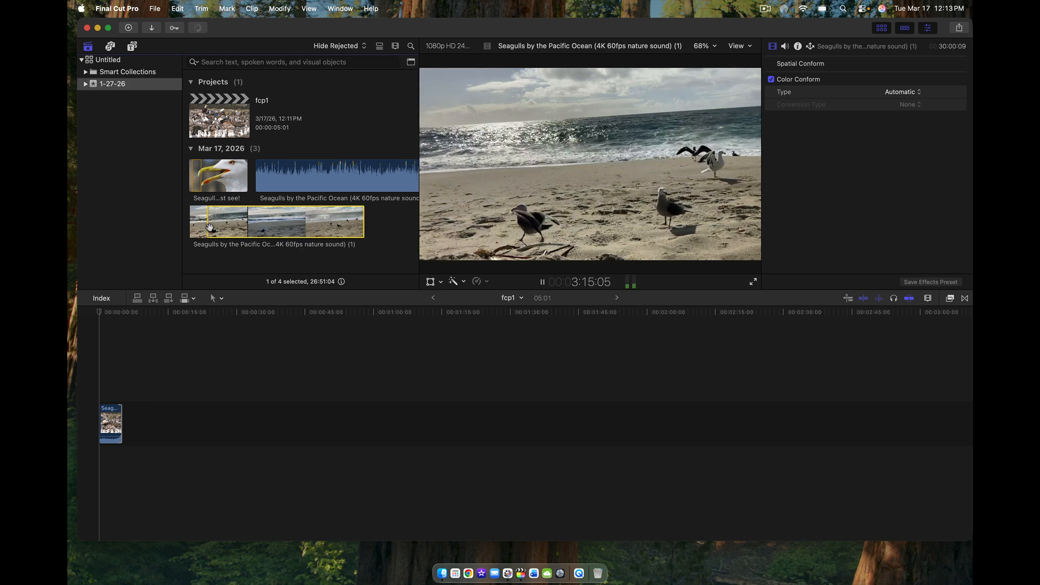
{"action": "key", "text": "space"}
{"action": "key", "text": "o"}
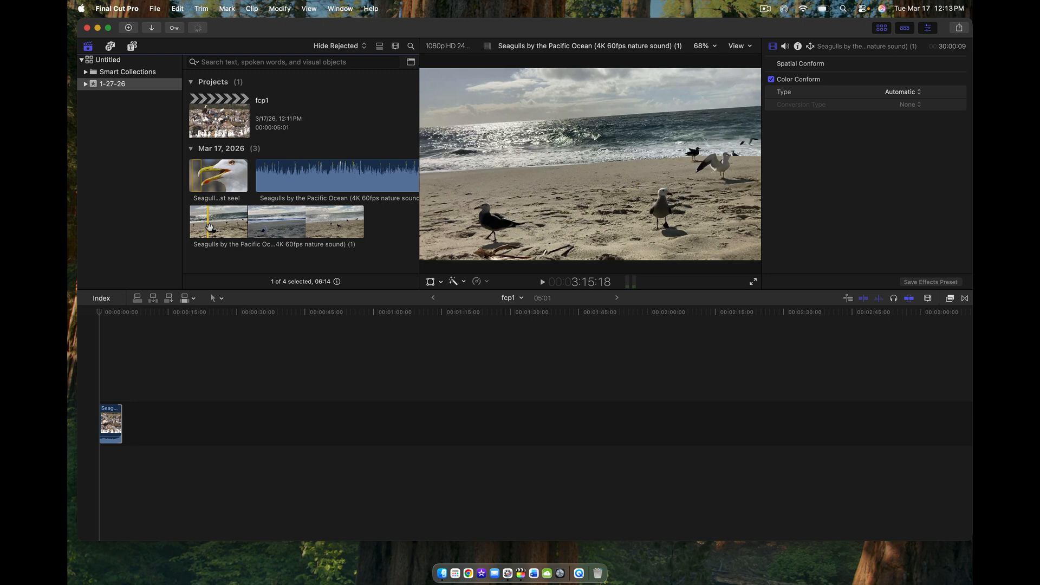
Add the beach seagull video after the first timeline clip, trim its end to 8:00, and stop the playback
{"action": "left_click_drag", "start_coordinate": [210, 227], "coordinate": [213, 228]}
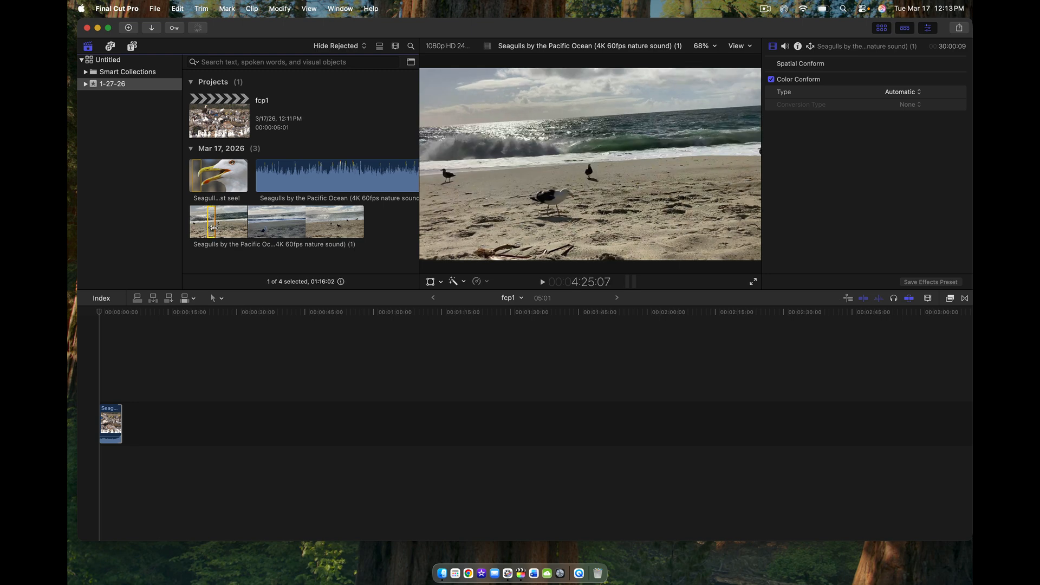
{"action": "left_click_drag", "start_coordinate": [195, 305], "coordinate": [230, 424]}
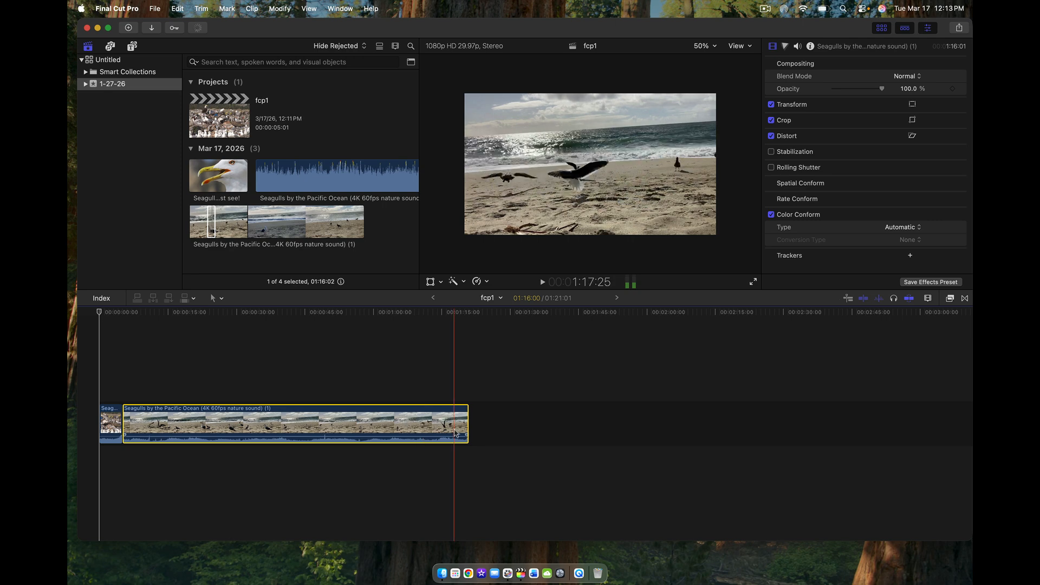
{"action": "left_click_drag", "start_coordinate": [468, 425], "coordinate": [157, 431]}
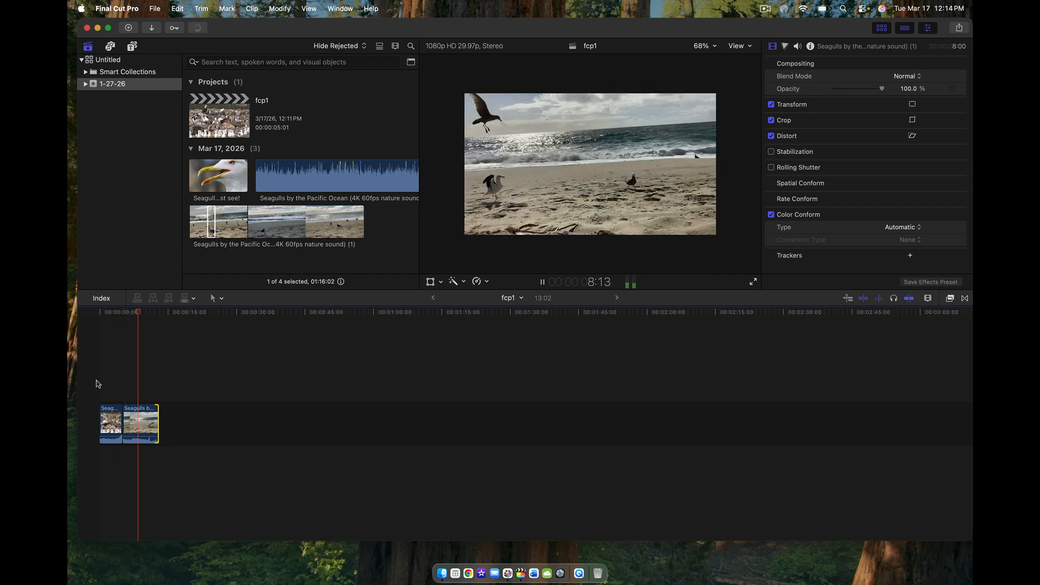
{"action": "key", "text": "space"}
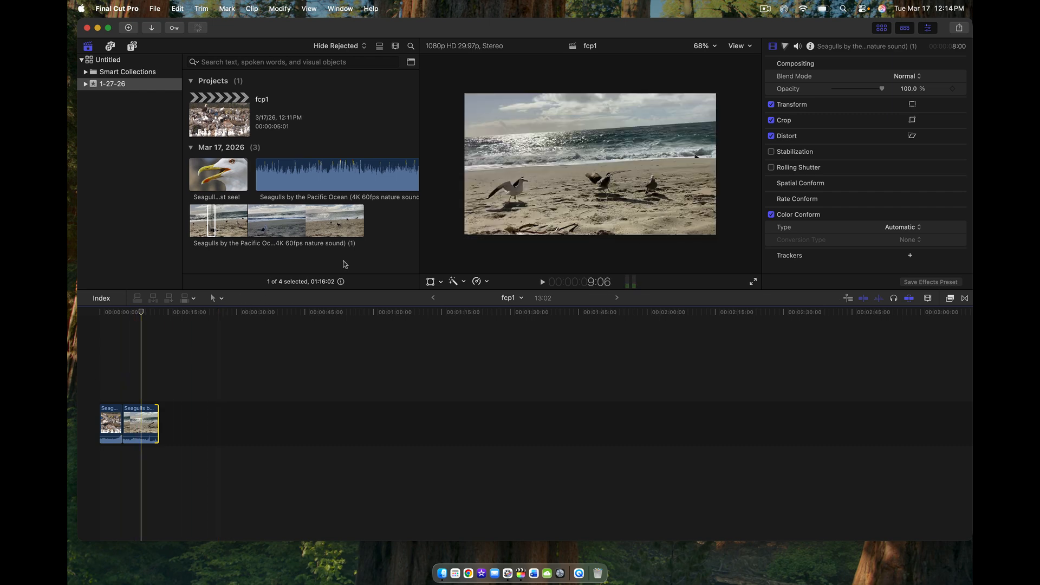
Skim the beach seagull video and mark a range from 14:32:19 to 15:24:12
{"action": "left_click", "coordinate": [329, 230]}
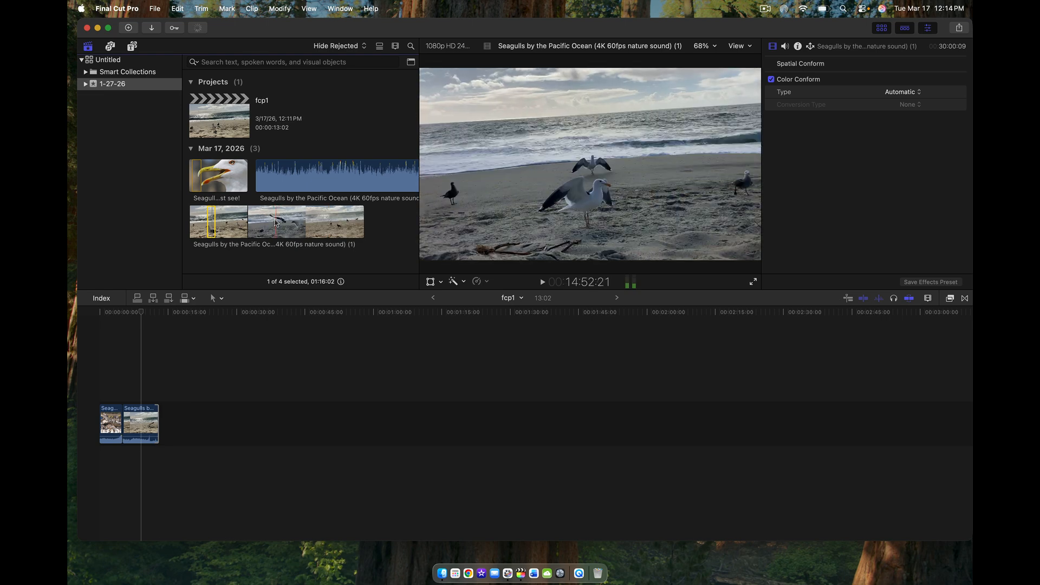
{"action": "right_click", "coordinate": [276, 222]}
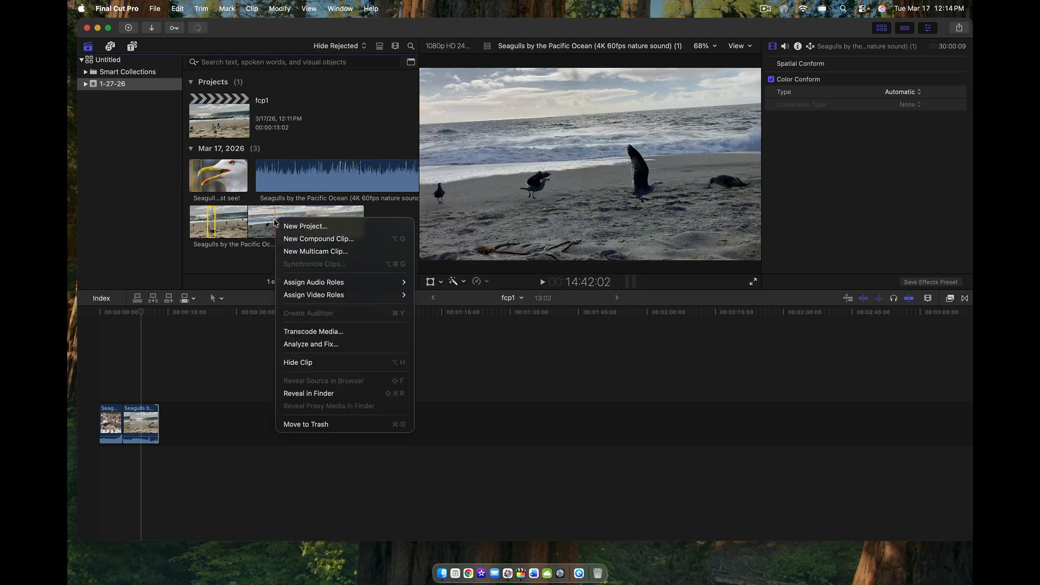
{"action": "key", "text": "Escape"}
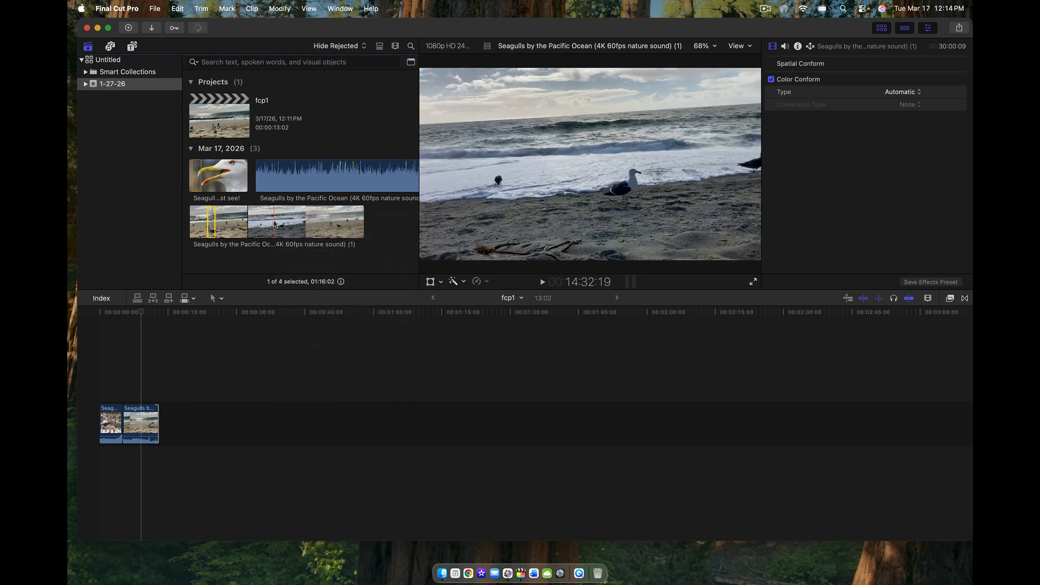
{"action": "key", "text": "i"}
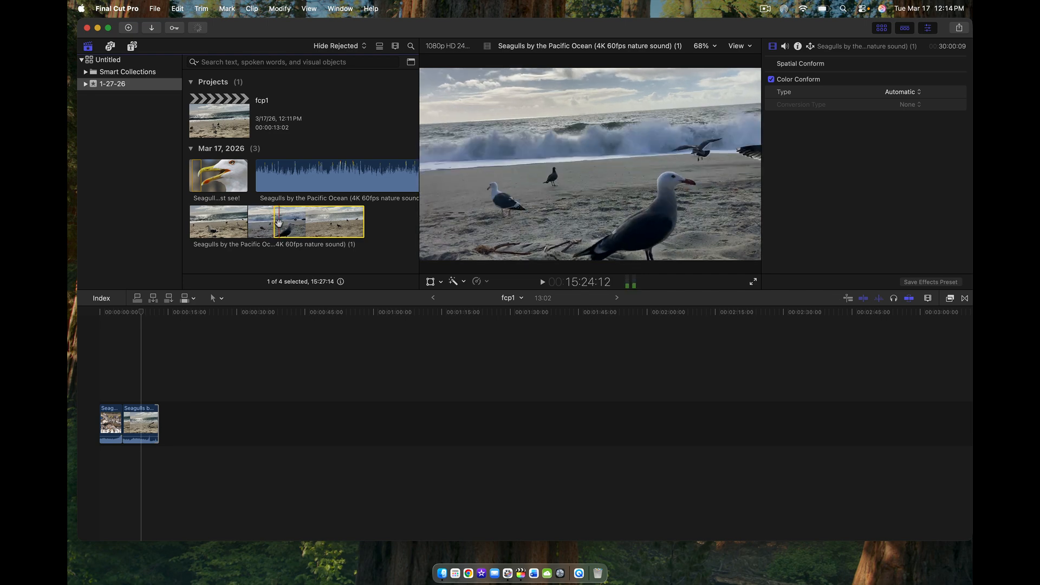
{"action": "key", "text": "o"}
Append the marked beach seagull range after the second timeline clip and trim its end to a duration of 10:09
{"action": "left_click_drag", "start_coordinate": [278, 222], "coordinate": [179, 415]}
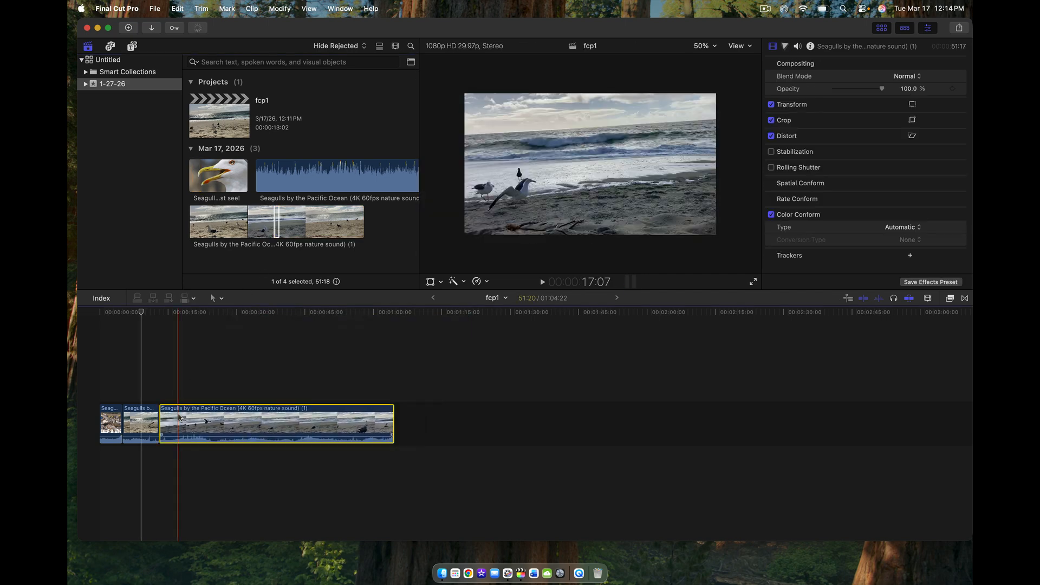
{"action": "left_click_drag", "start_coordinate": [391, 425], "coordinate": [204, 396]}
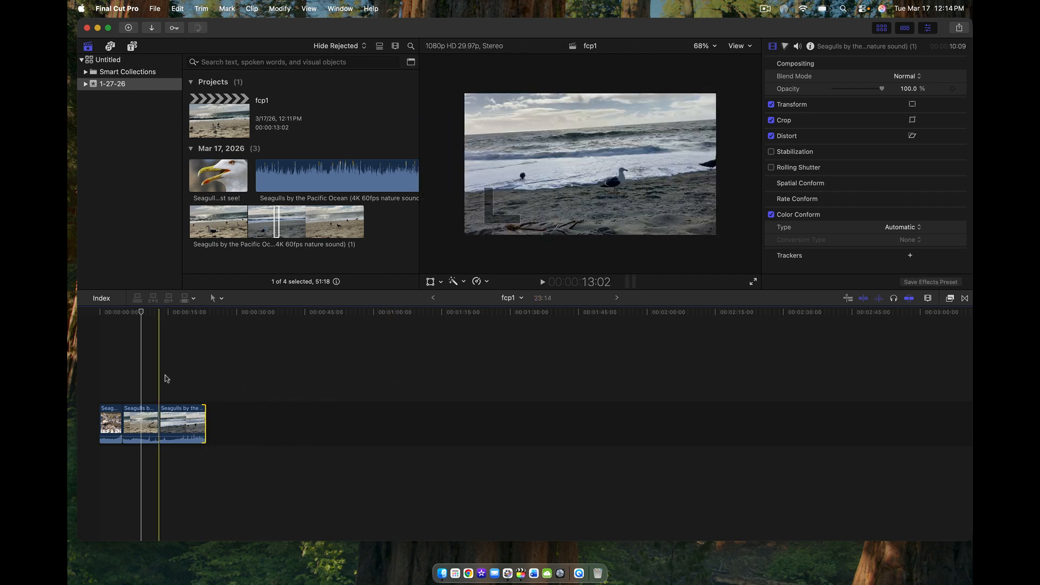
Play the timeline from the second clip and move the landfill clip between the two beach clips
{"action": "left_click", "coordinate": [145, 380]}
{"action": "key", "text": "space"}
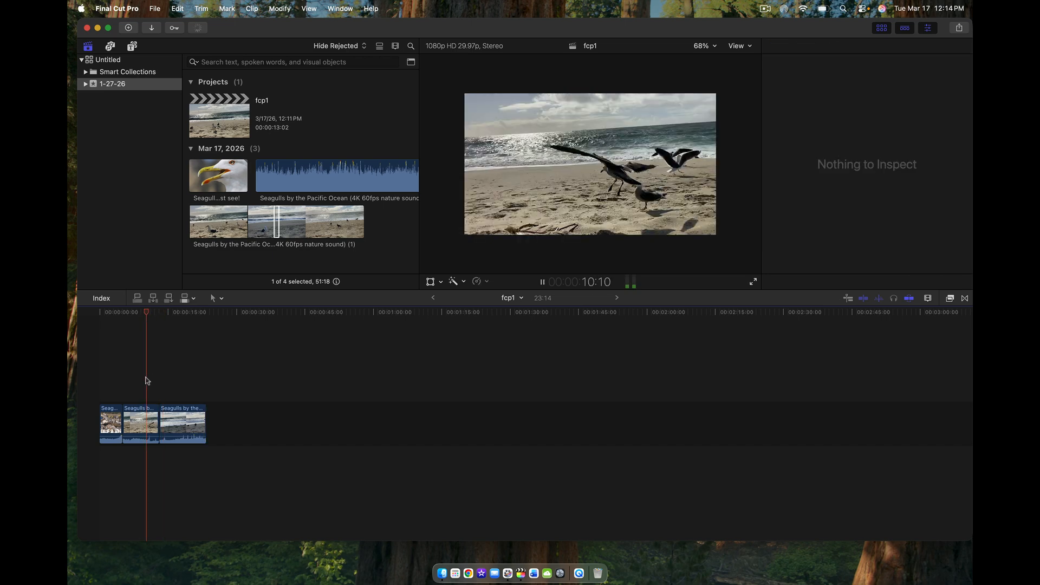
{"action": "left_click_drag", "start_coordinate": [119, 423], "coordinate": [155, 424]}
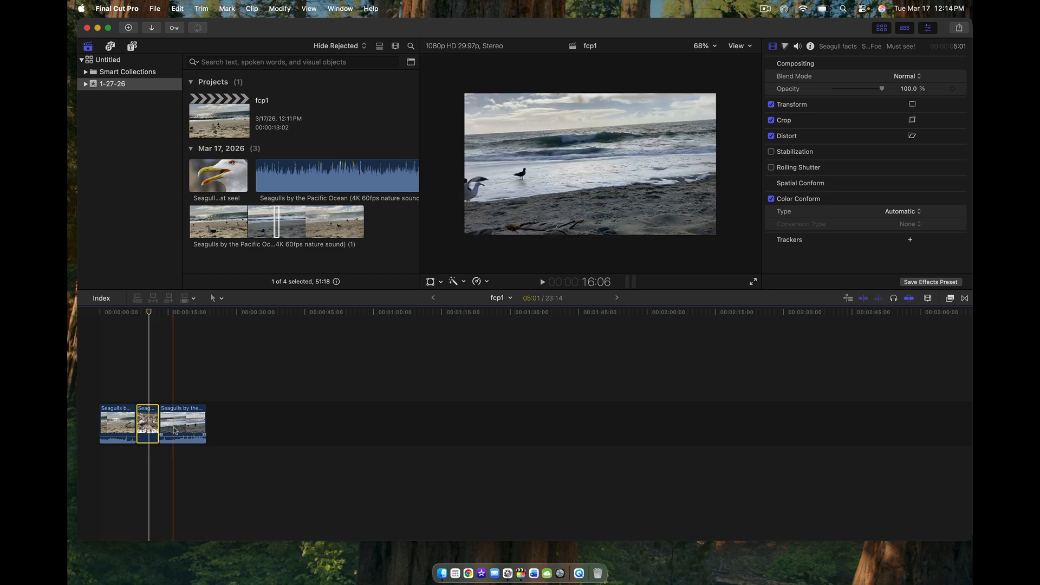
Detach the audio from the last beach clip on the timeline
{"action": "left_click", "coordinate": [174, 431]}
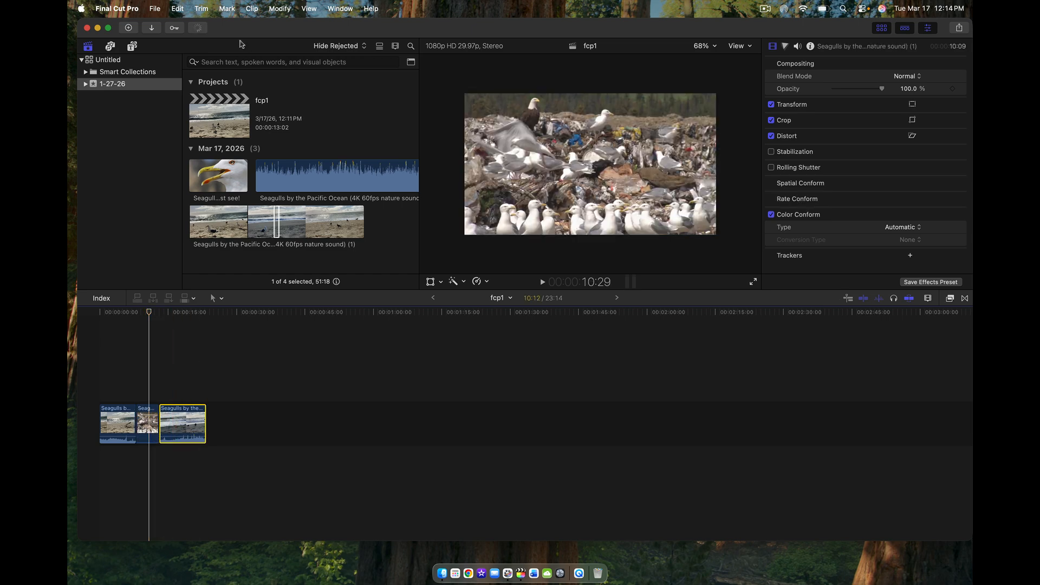
{"action": "left_click", "coordinate": [252, 10]}
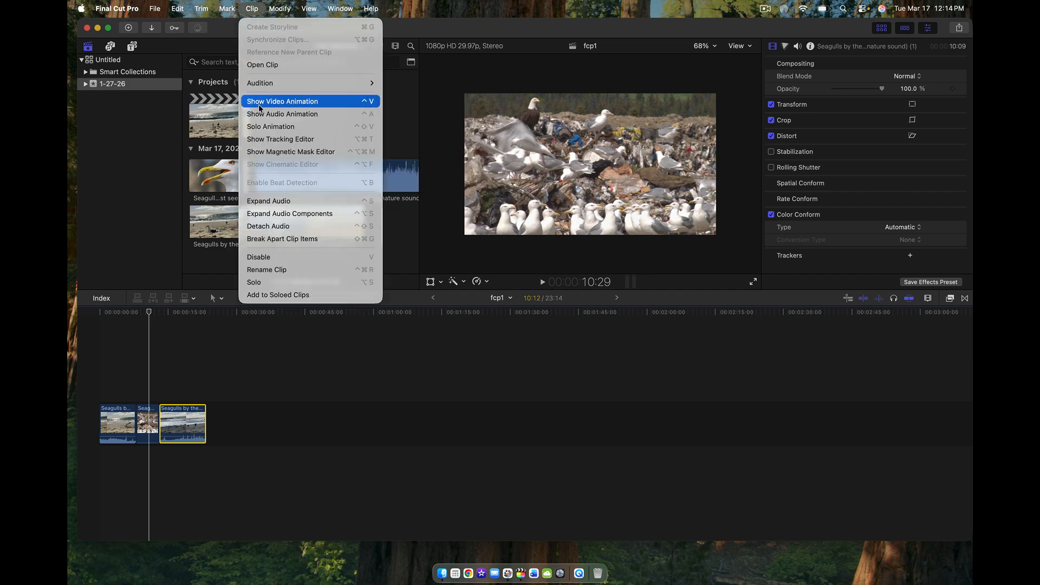
{"action": "left_click", "coordinate": [264, 224]}
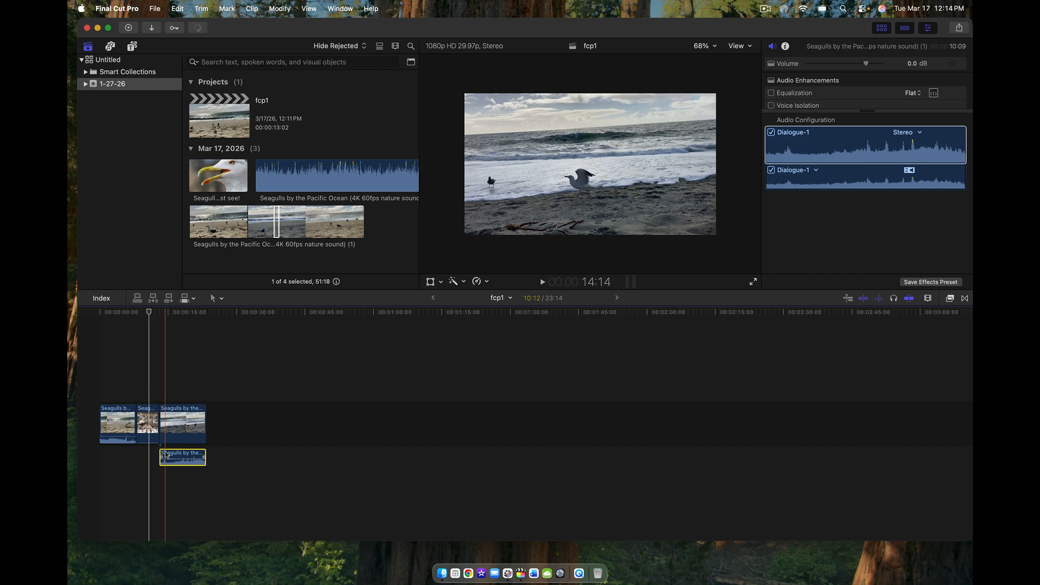
Extend the detached audio's start back to the landfill clip's start, making it 15:10 long, and play the timeline to check it
{"action": "left_click_drag", "start_coordinate": [160, 457], "coordinate": [136, 457]}
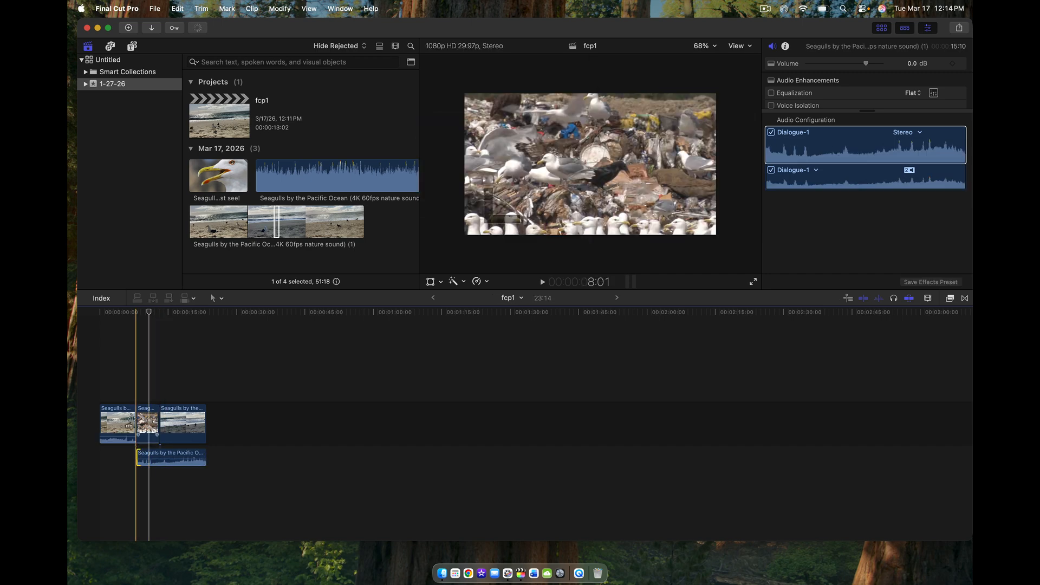
{"action": "key", "text": "space"}
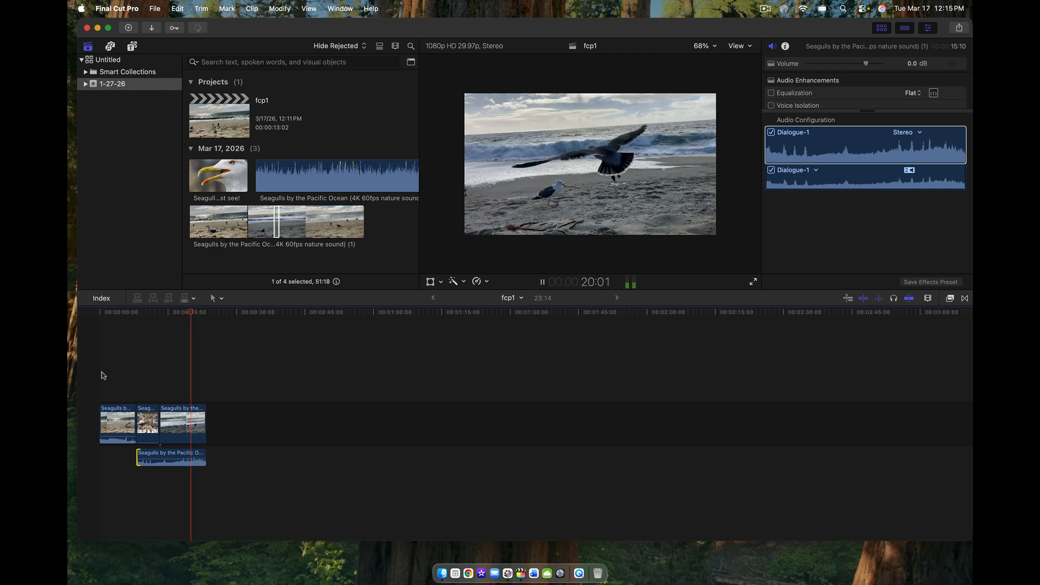
{"action": "key", "text": "space"}
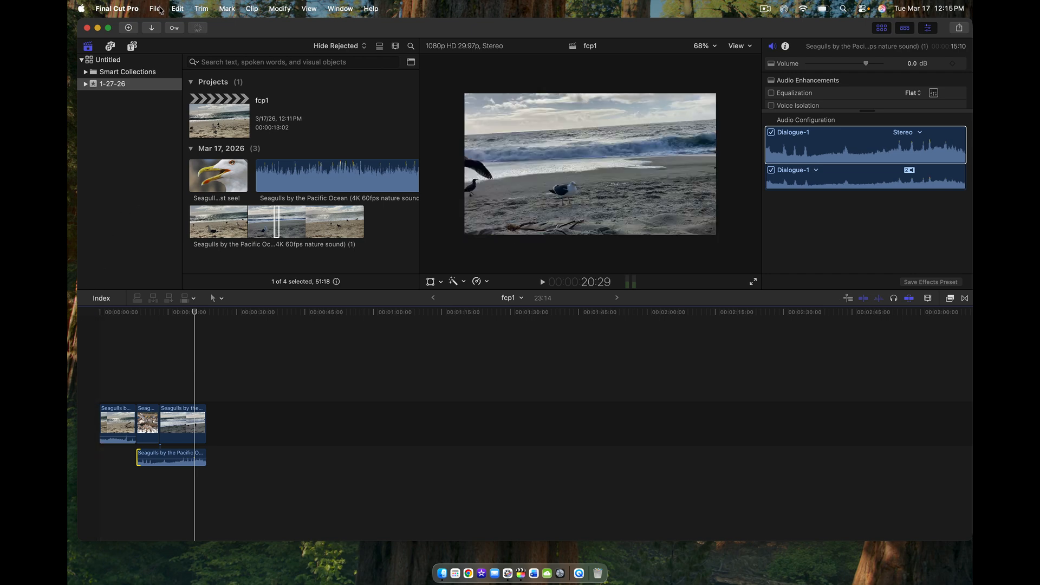
Begin exporting the fcp1 project with the default file export and choose Computer as the format
{"action": "left_click", "coordinate": [160, 9]}
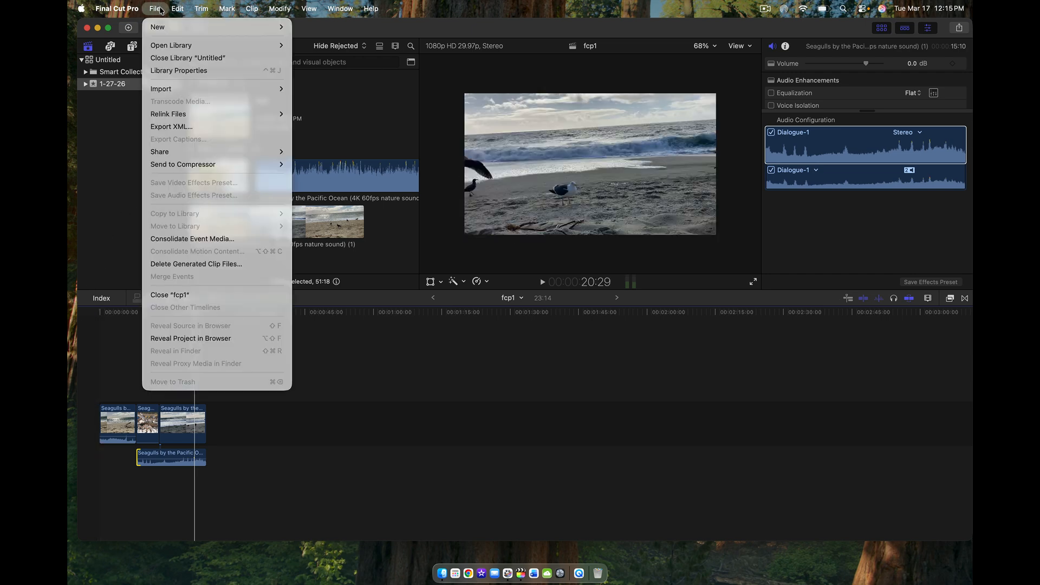
{"action": "mouse_move", "coordinate": [161, 154]}
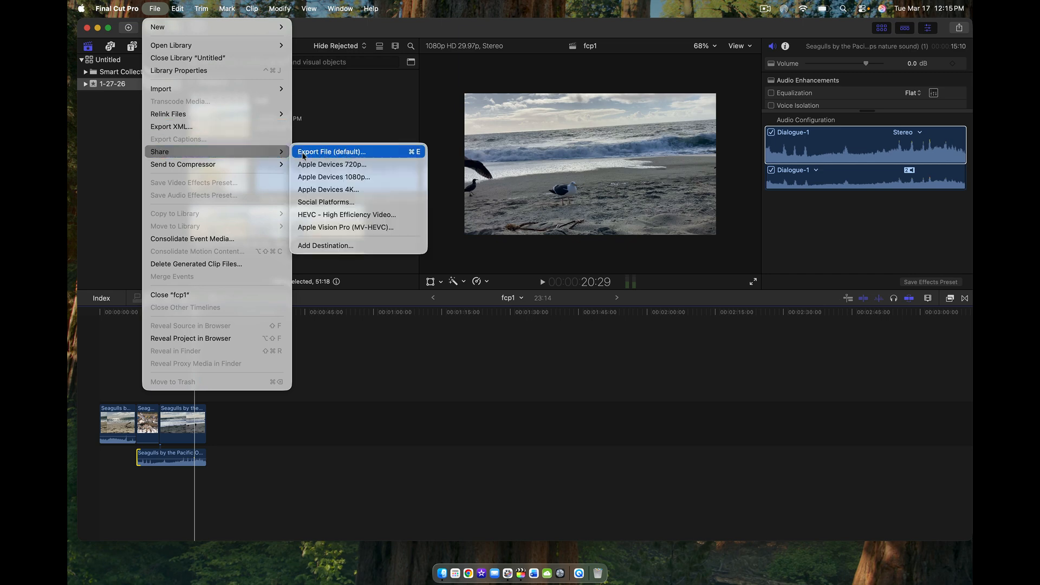
{"action": "left_click", "coordinate": [304, 153]}
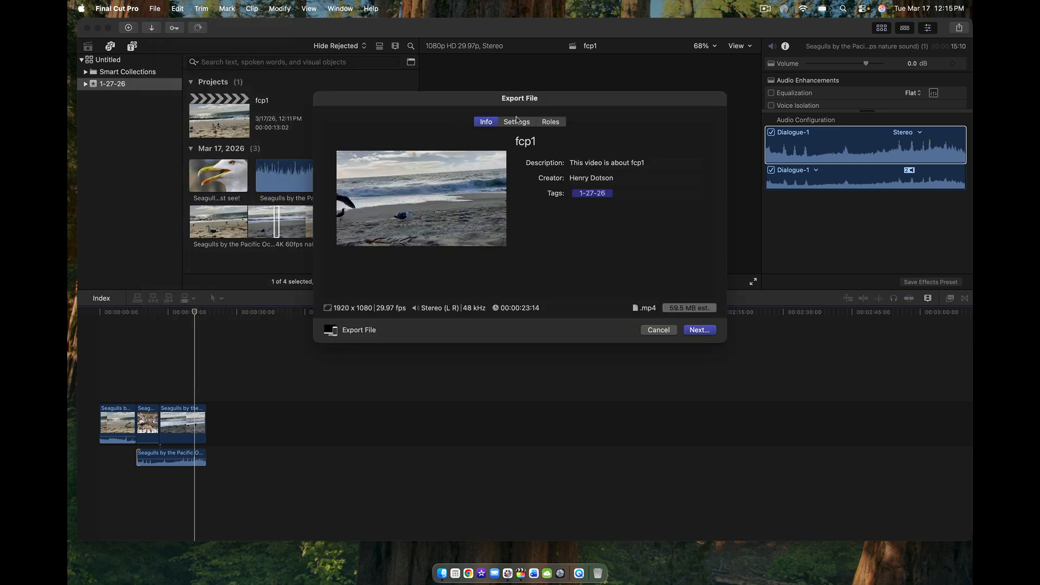
{"action": "left_click", "coordinate": [516, 123]}
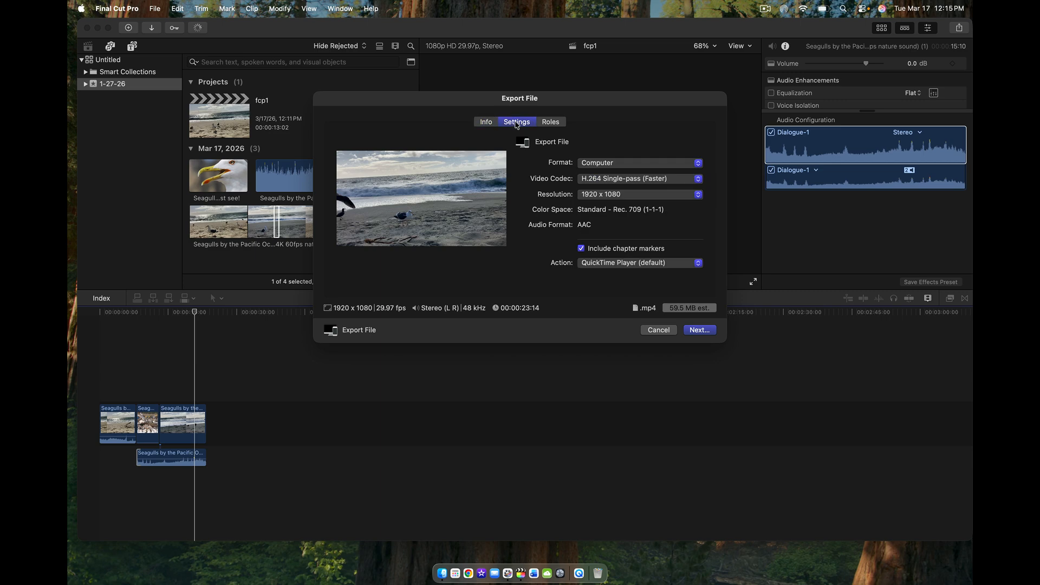
{"action": "left_click", "coordinate": [639, 164]}
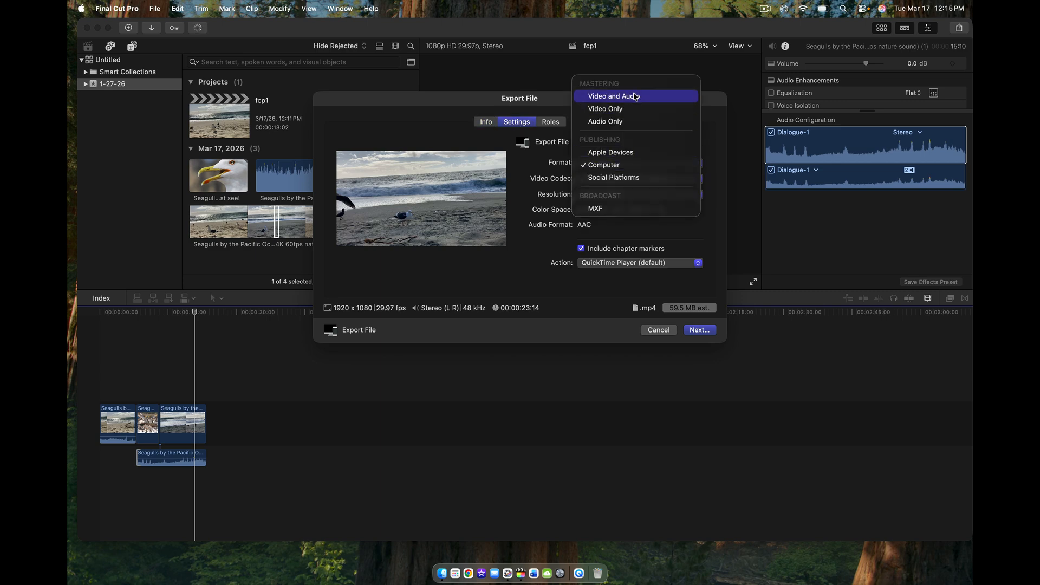
{"action": "left_click", "coordinate": [618, 166]}
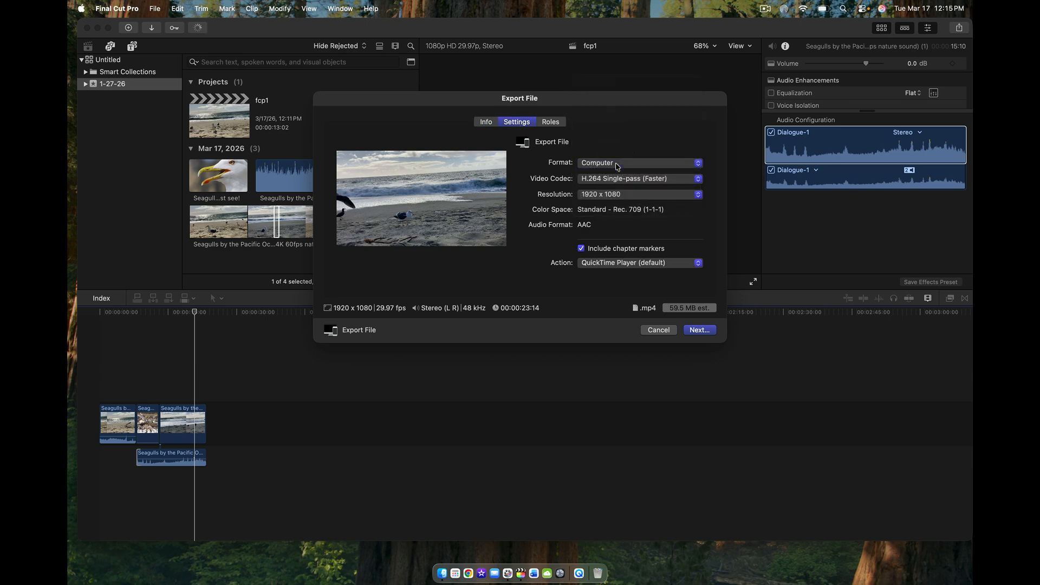
Save the export as fcp1 on the Desktop, replacing the existing fcp1.mp4
{"action": "left_click", "coordinate": [699, 329]}
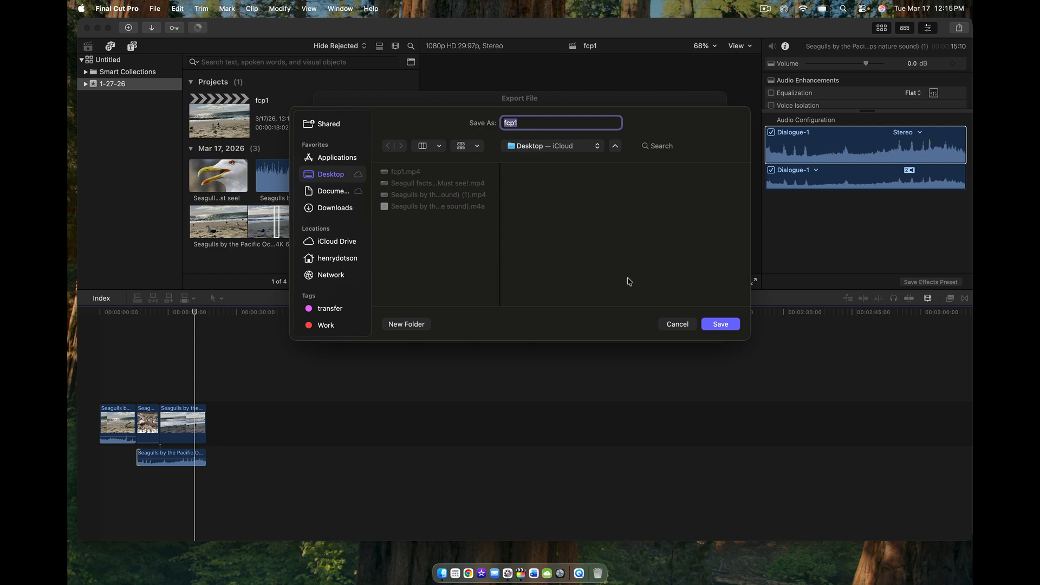
{"action": "left_click", "coordinate": [713, 327]}
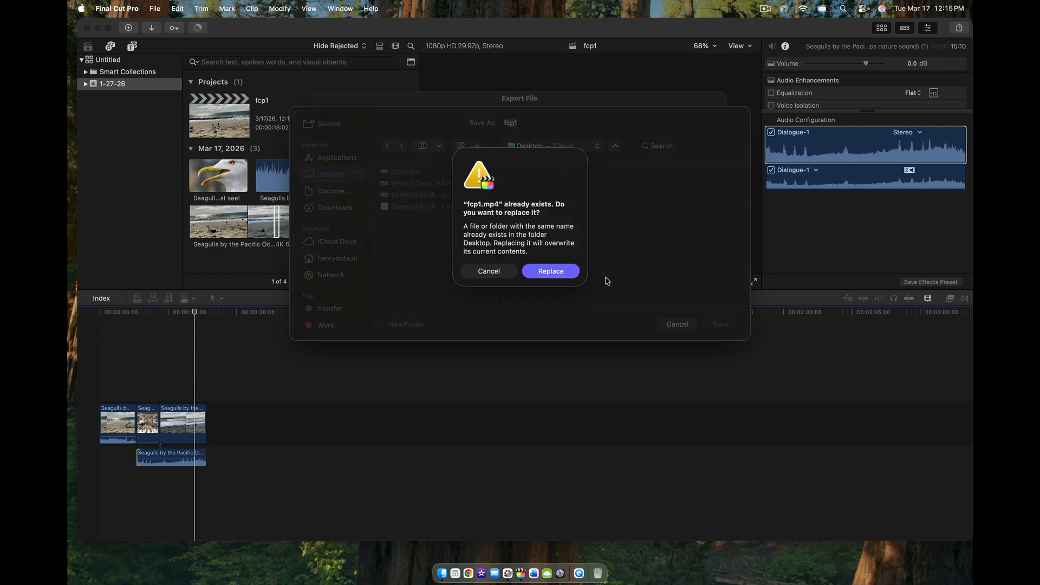
{"action": "left_click", "coordinate": [558, 272]}
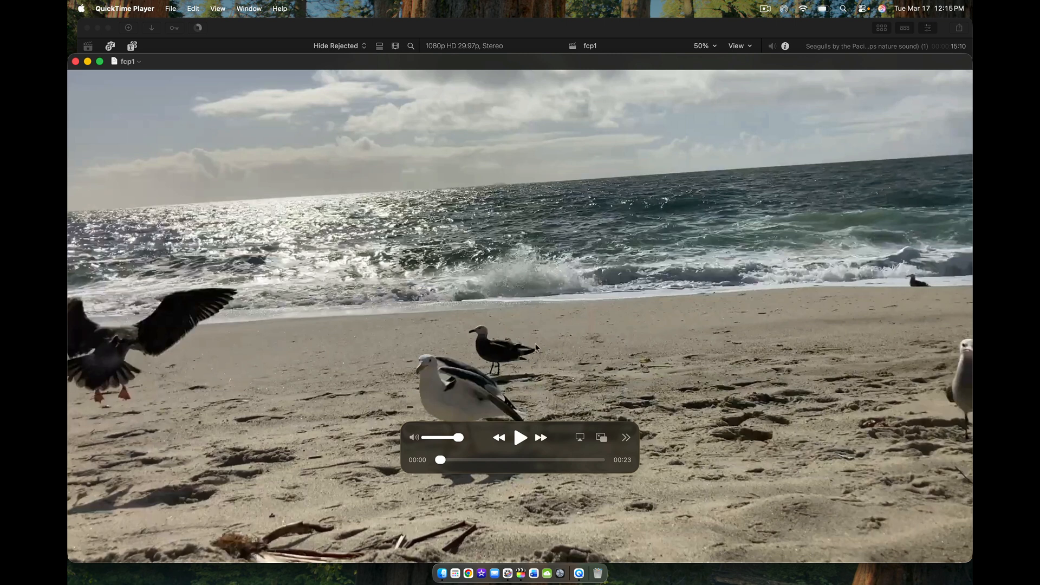
{"action": "left_click", "coordinate": [765, 8]}
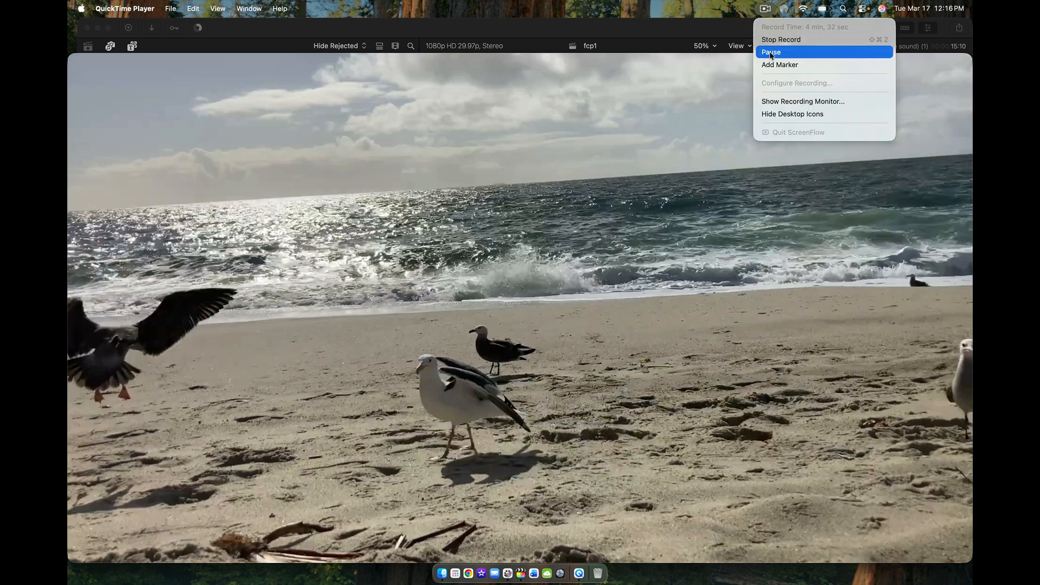